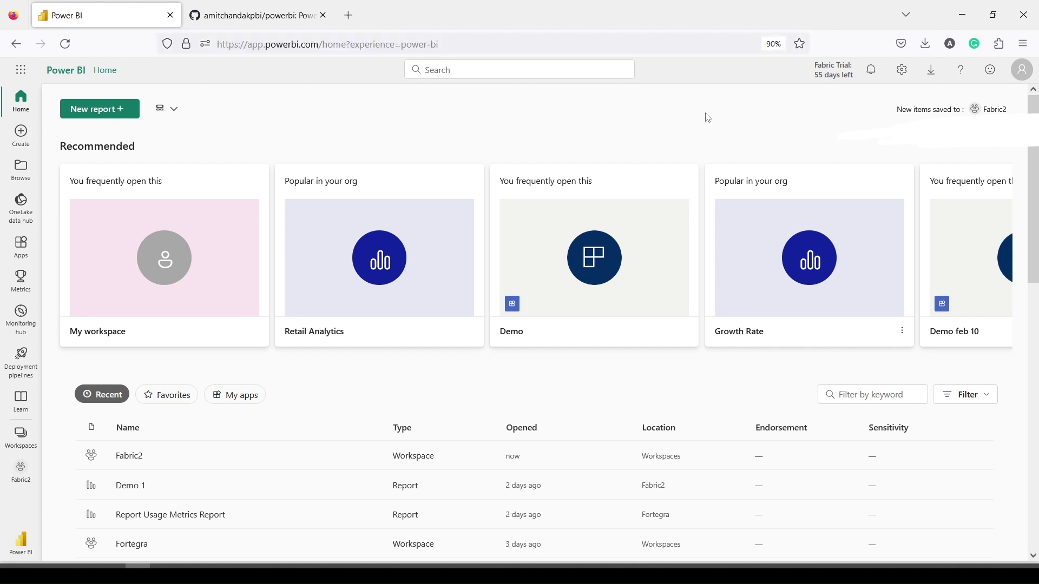
- Check the signed-in account's license type and Fabric trial status
left_click(1025, 78)
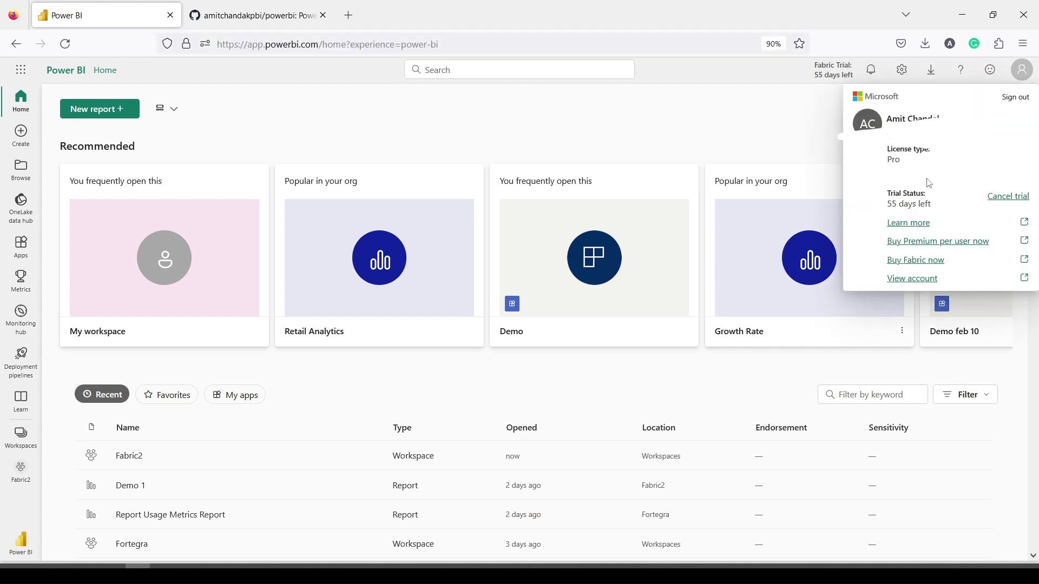
left_click(457, 144)
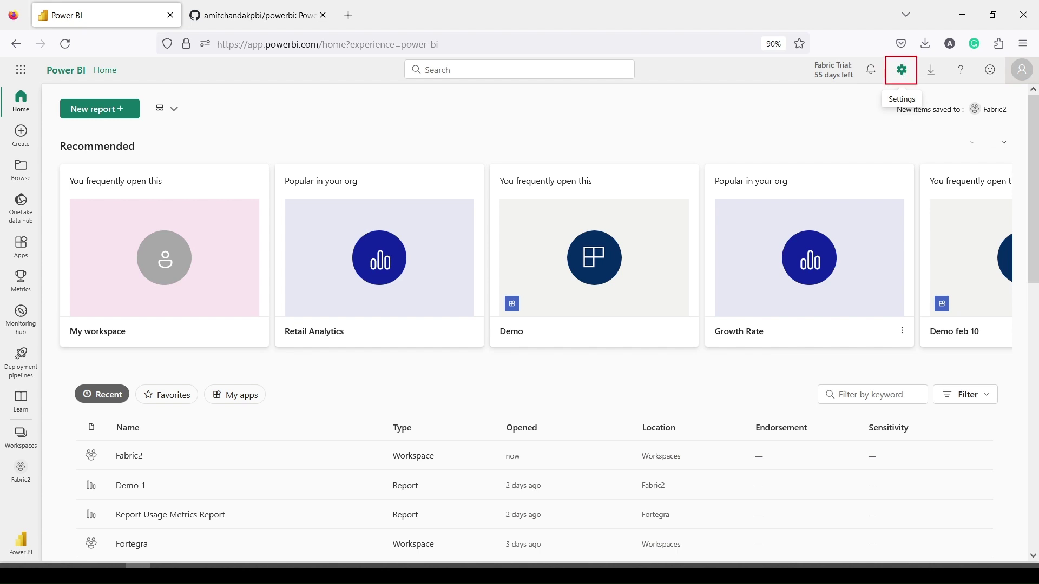
- Review the new "Users can create Fabric items (public preview)" tenant setting in the admin portal, including its enabled state and scope
left_click(905, 75)
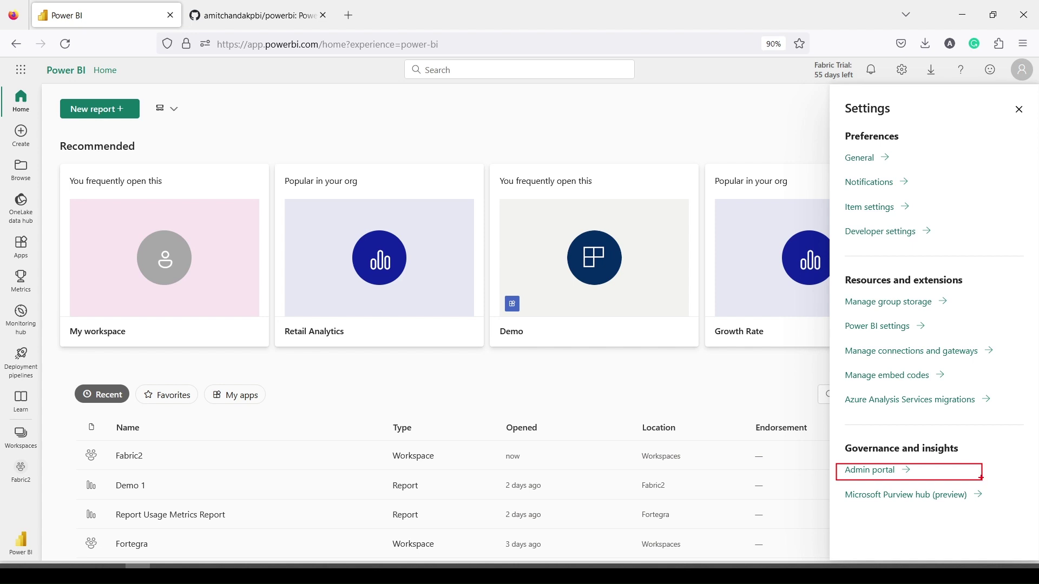
left_click(861, 470)
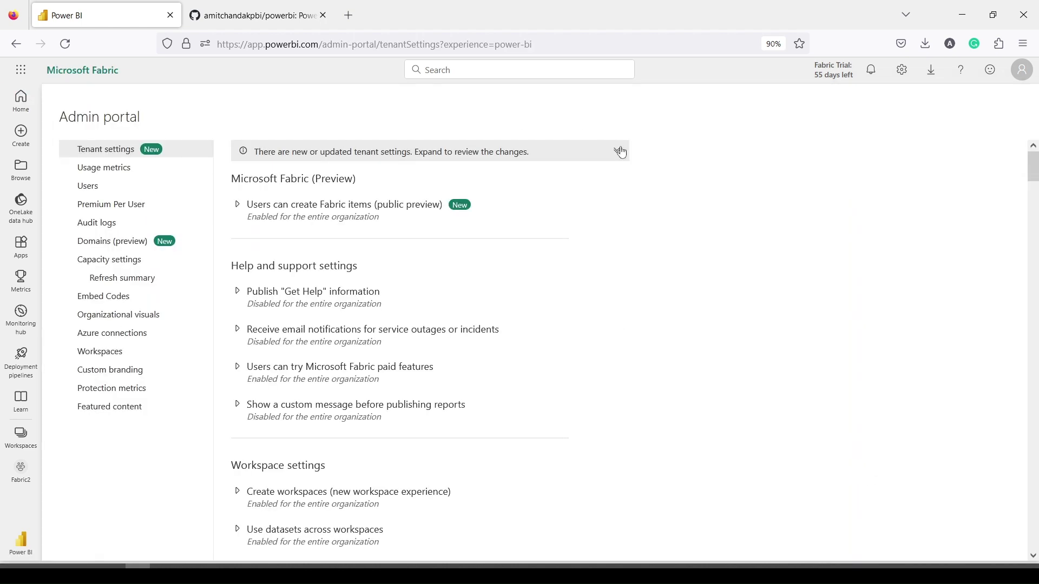
left_click(618, 152)
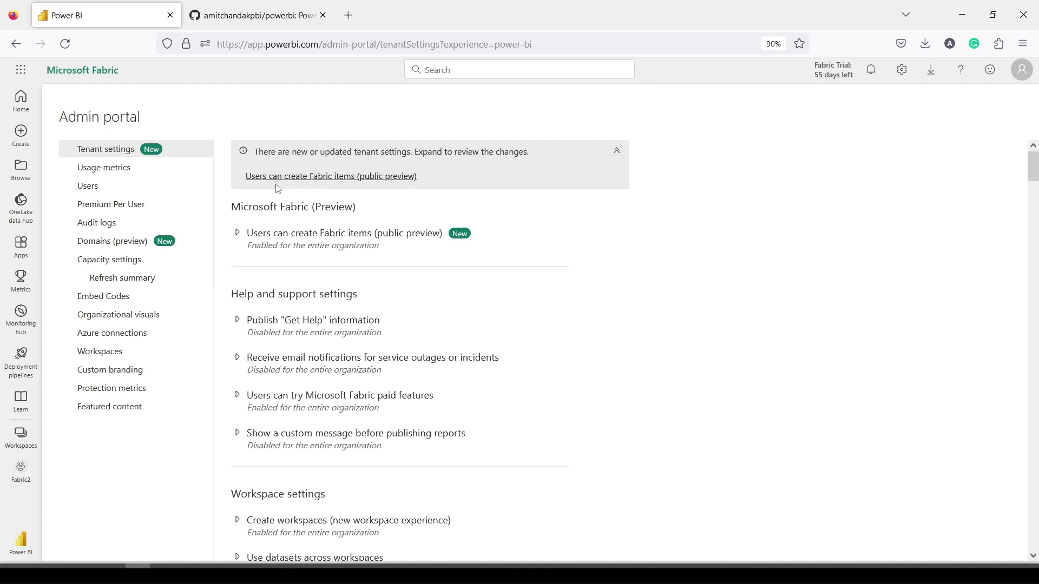
left_click(238, 237)
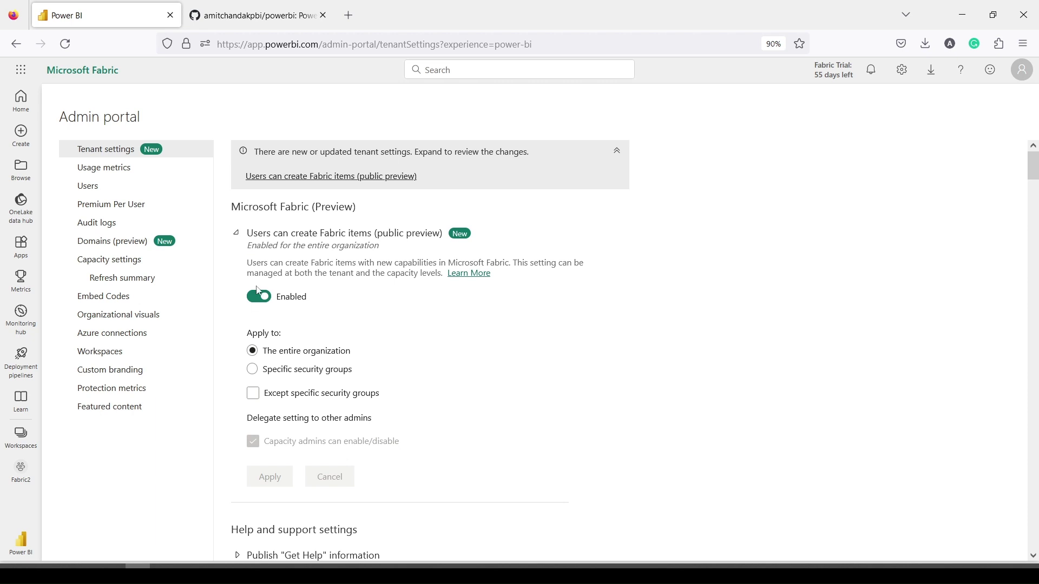
mouse_move(234, 224)
left_mouse_down()
mouse_move(303, 306)
mouse_move(558, 313)
left_mouse_up()
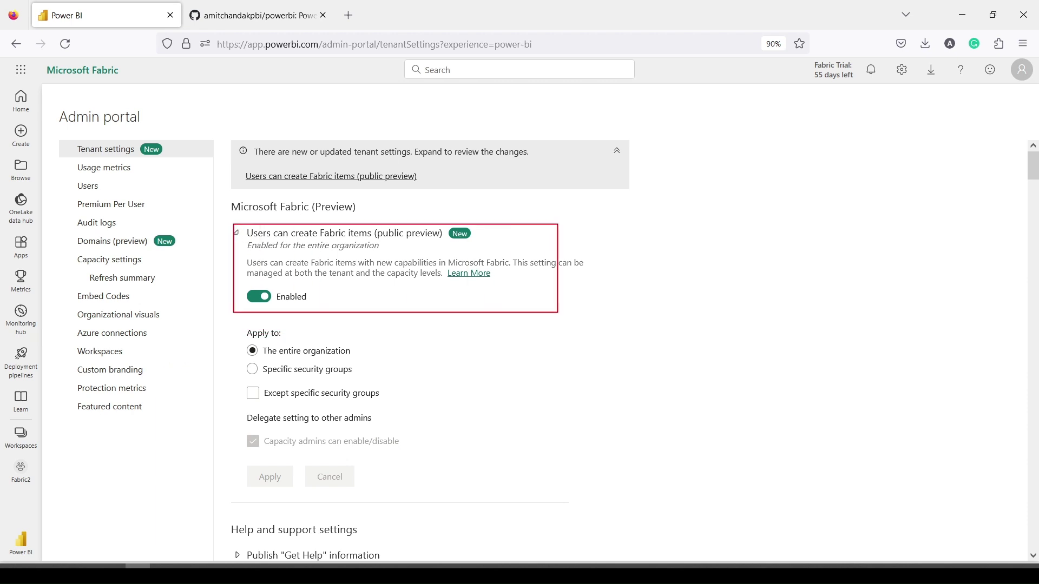
mouse_move(226, 325)
left_mouse_down()
mouse_move(401, 445)
mouse_move(522, 461)
mouse_move(585, 457)
left_mouse_up()
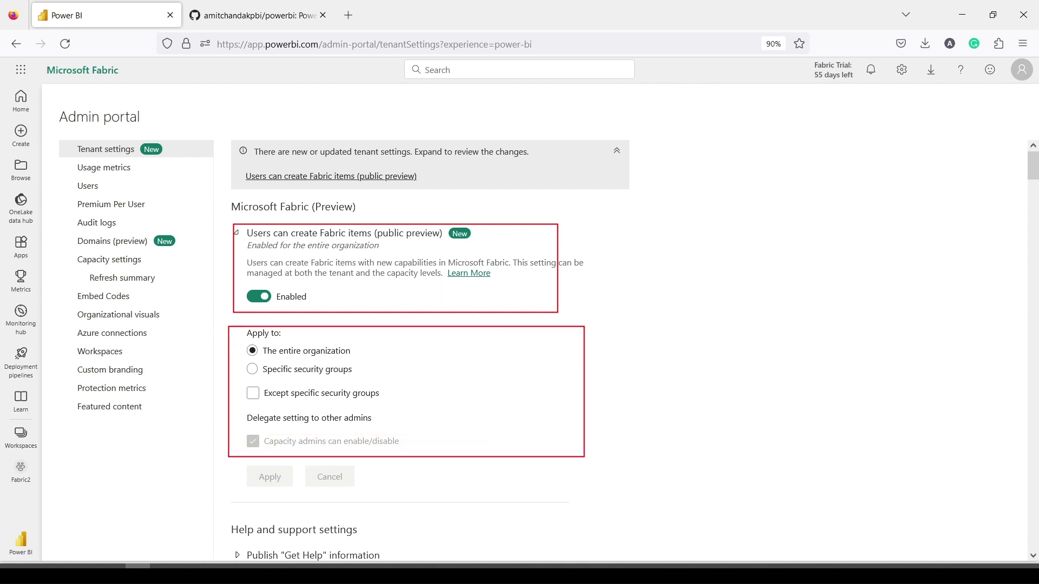
mouse_move(230, 145)
left_mouse_down()
mouse_move(383, 179)
mouse_move(633, 194)
left_mouse_up()
left_click_drag(70, 143, 193, 156)
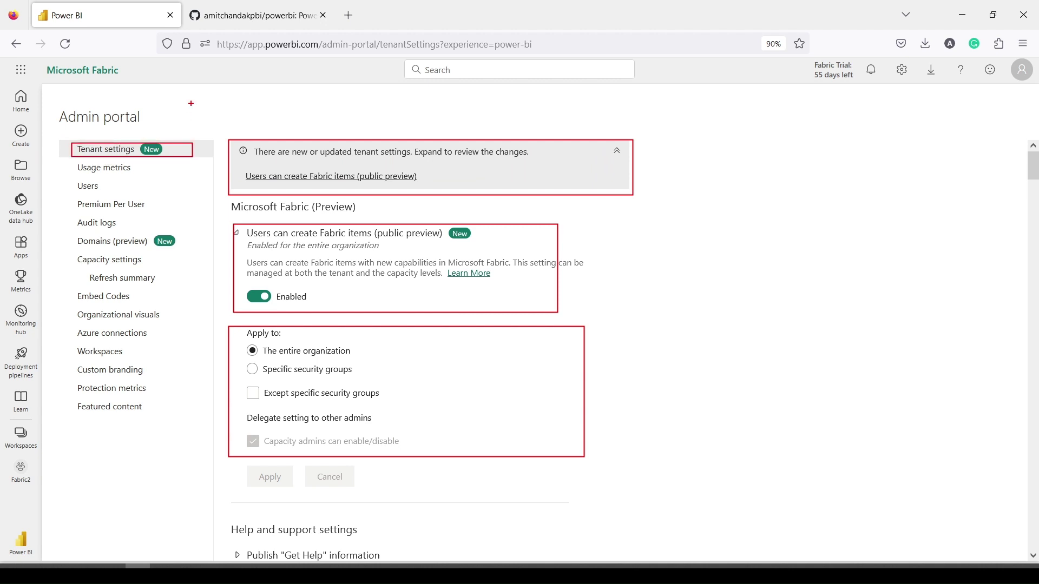
key("Escape")
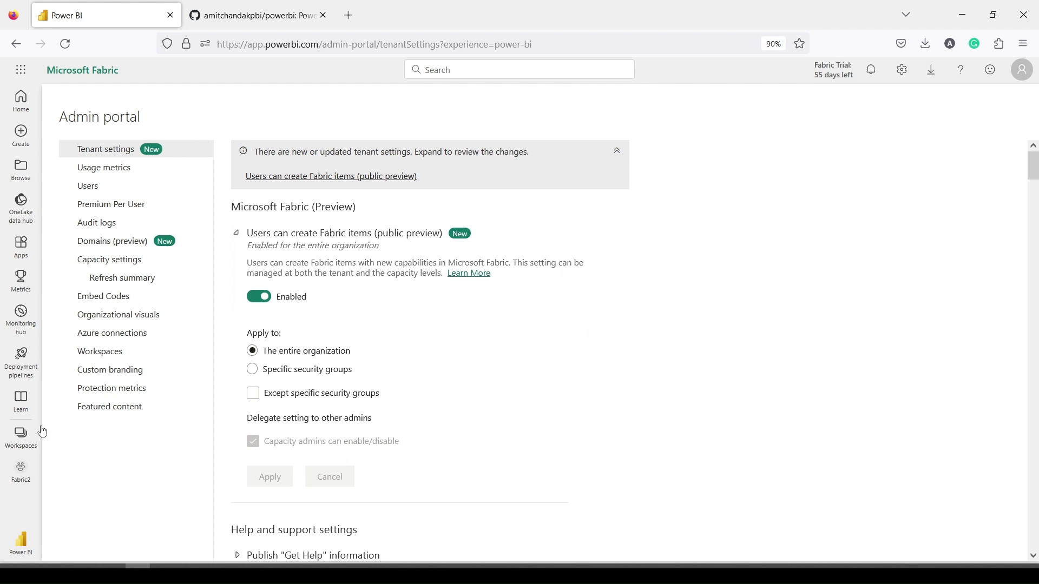
- Start a new workspace named "01-Fabric" with the description "Fabric Demo WorkSpace"
left_click(25, 438)
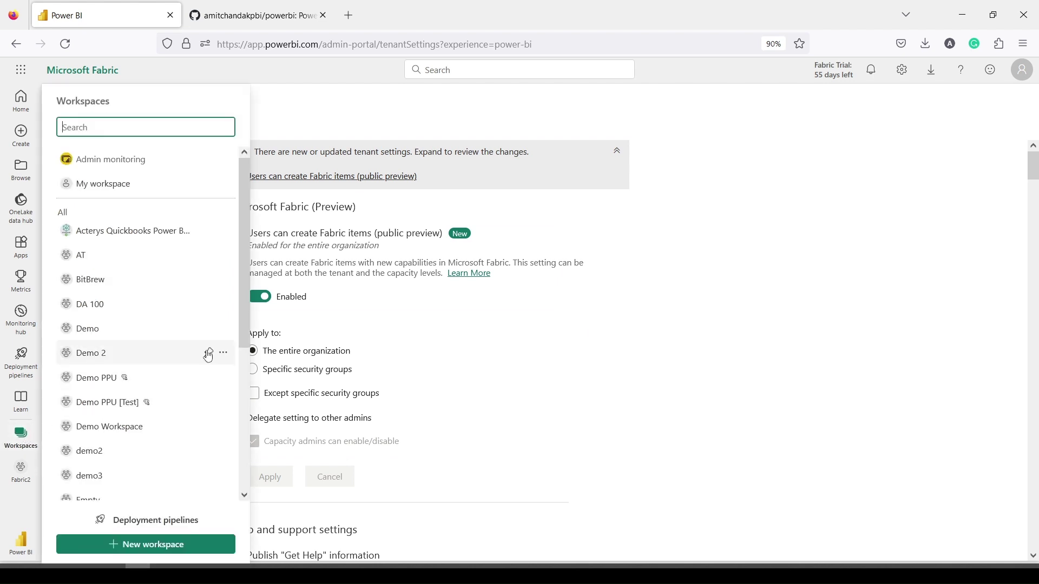
left_click(442, 337)
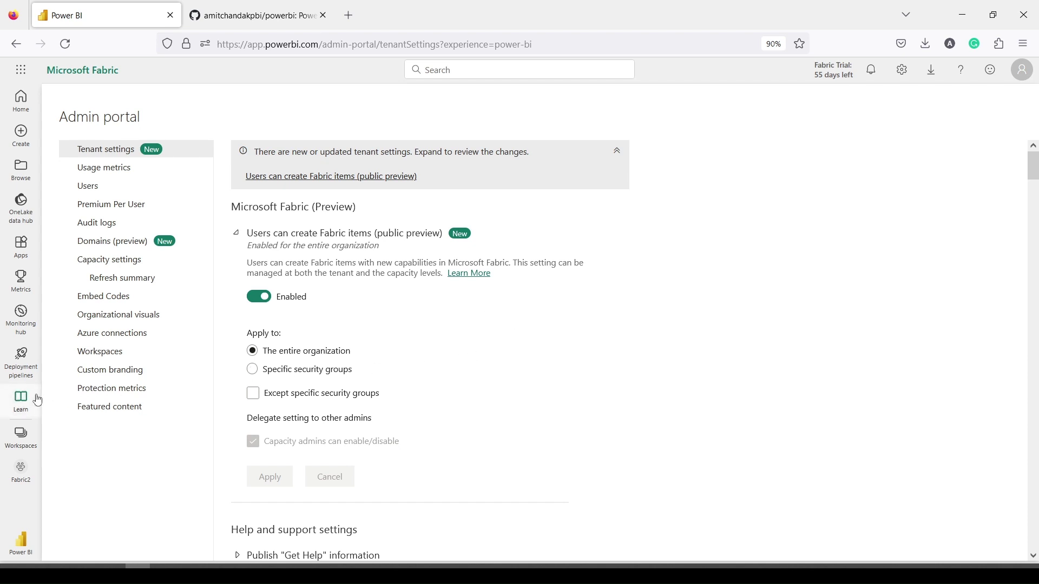
left_click(24, 436)
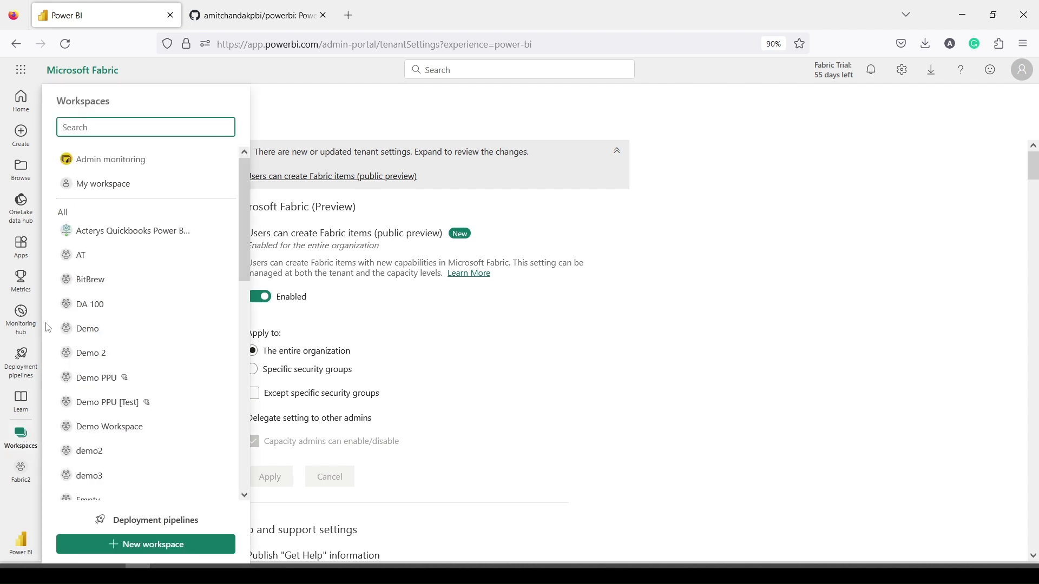
left_click(134, 545)
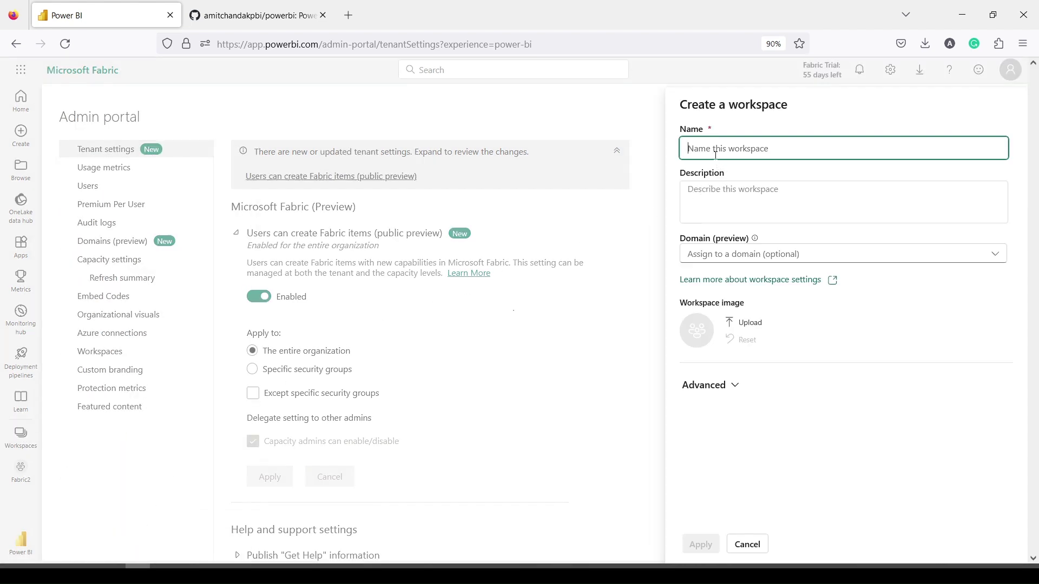
type("01")
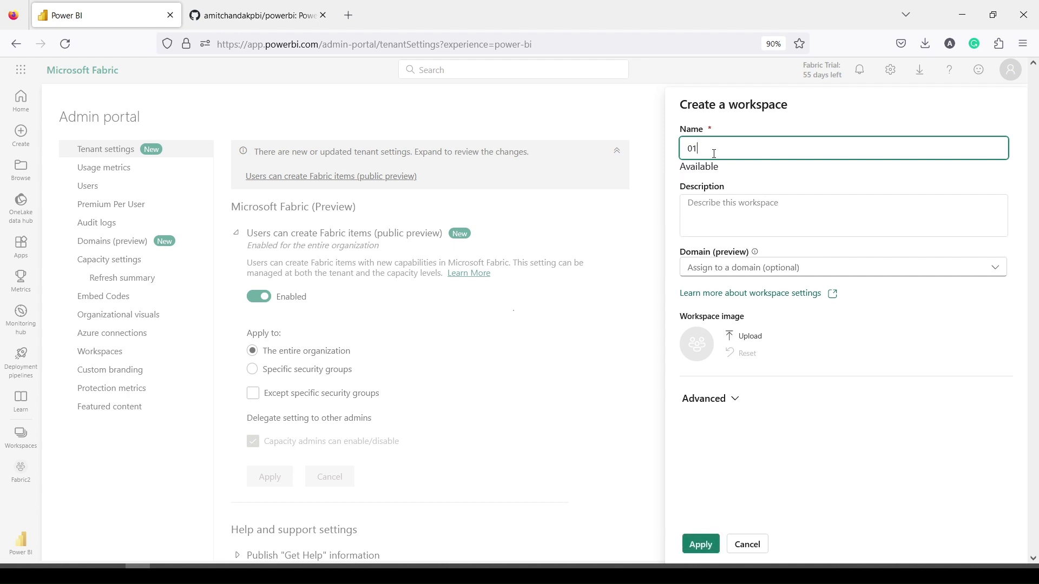
type("-Fabric")
left_click(714, 214)
type("Fabric ")
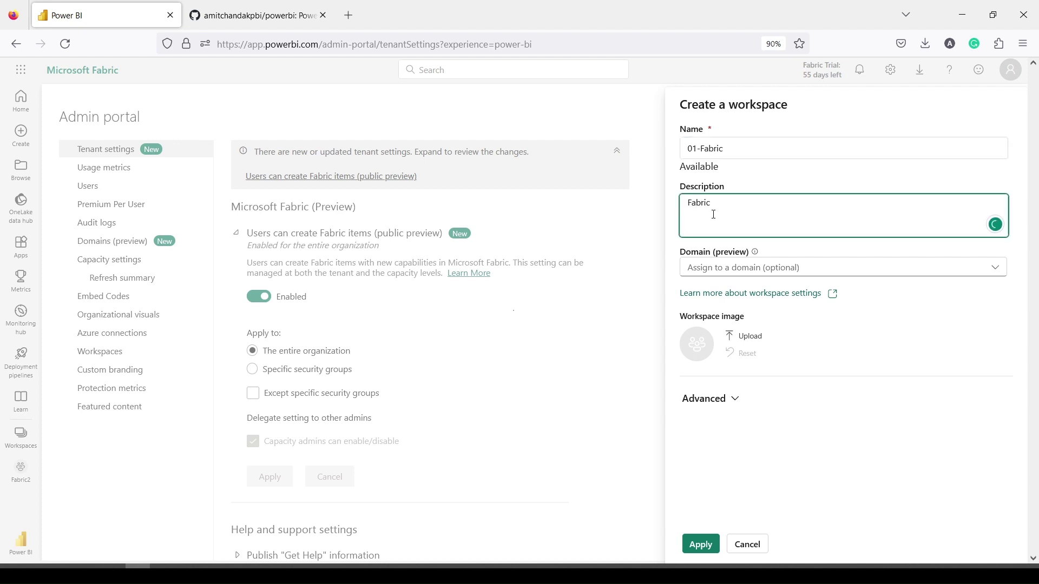
type("Demo WorkSpace")
- Create the workspace with the Trial license mode and the large dataset storage format in its advanced options
left_click(730, 398)
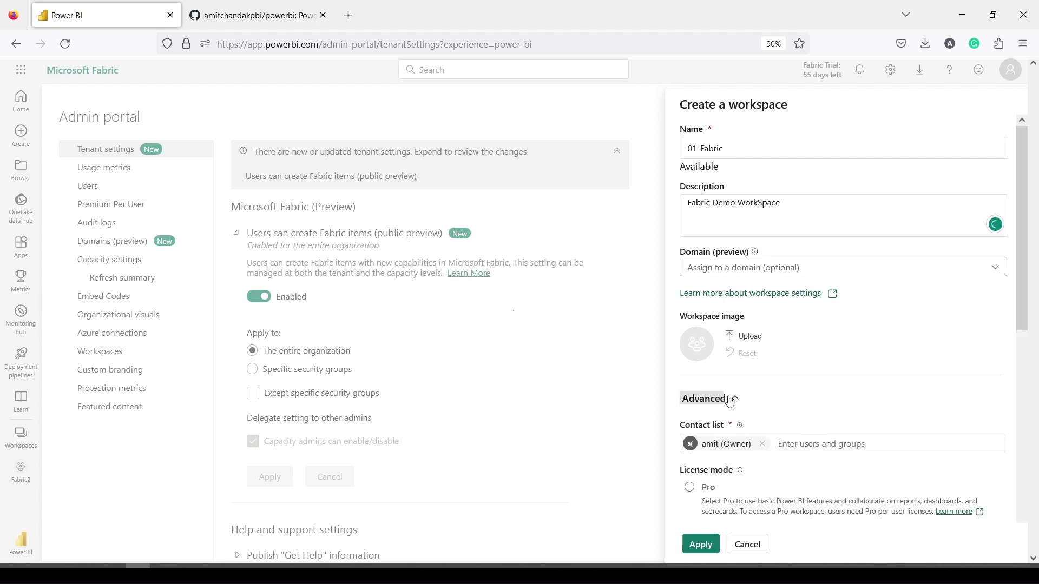
scroll(774, 299, "down", 3)
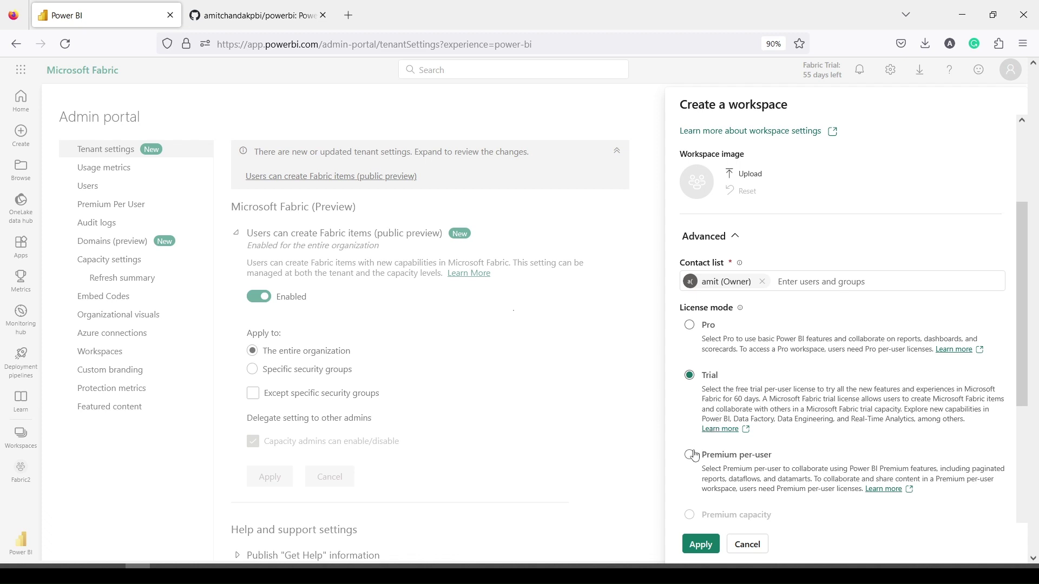
scroll(716, 399, "down", 2)
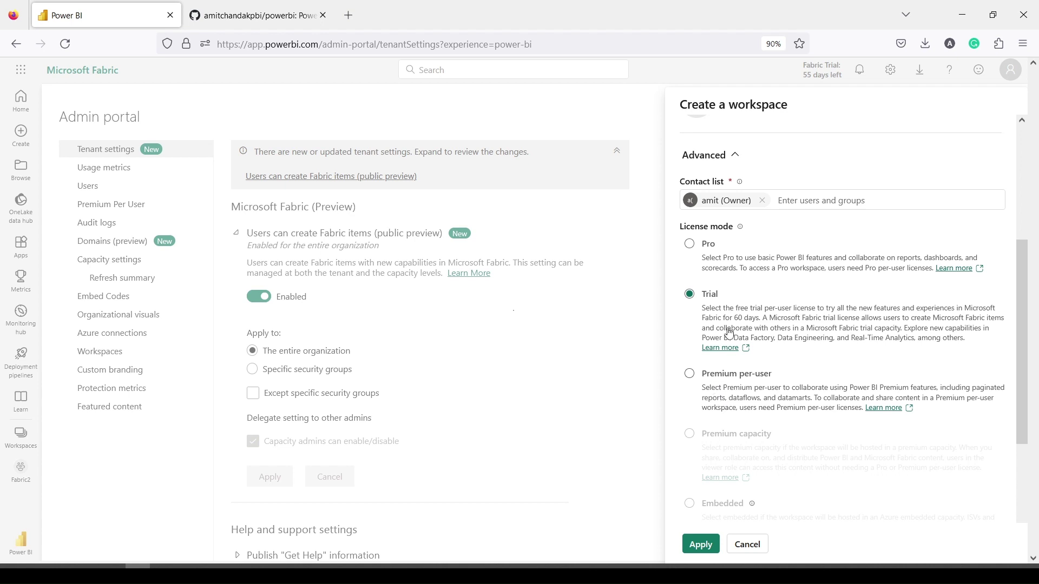
scroll(741, 308, "up", 5)
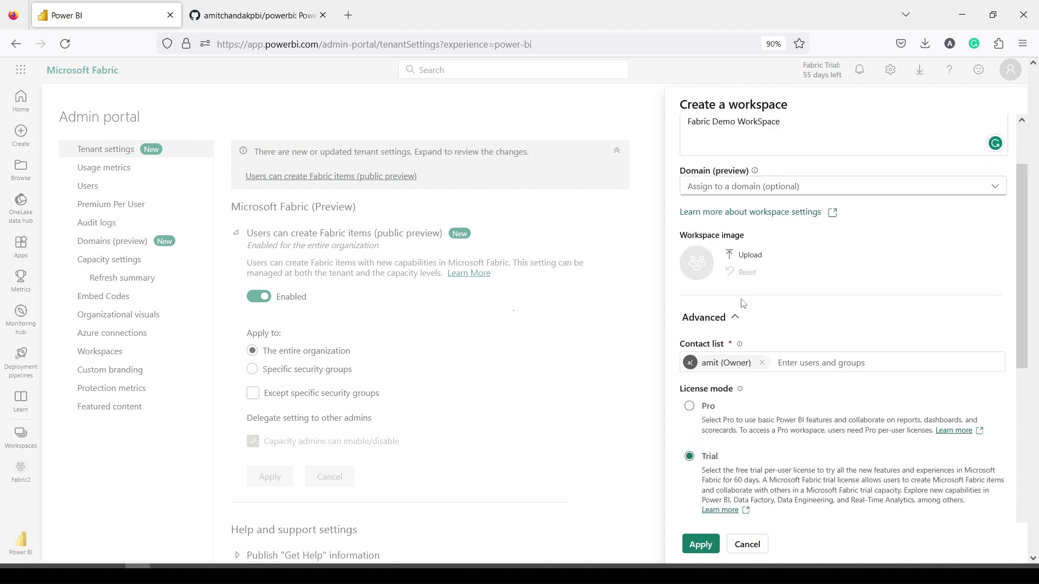
scroll(743, 304, "down", 5)
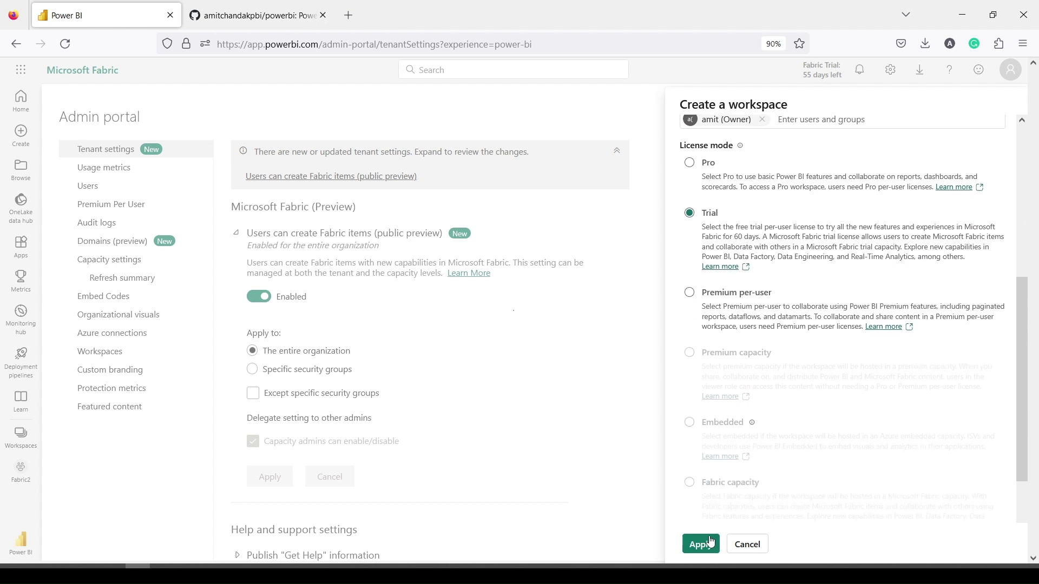
scroll(726, 422, "down", 3)
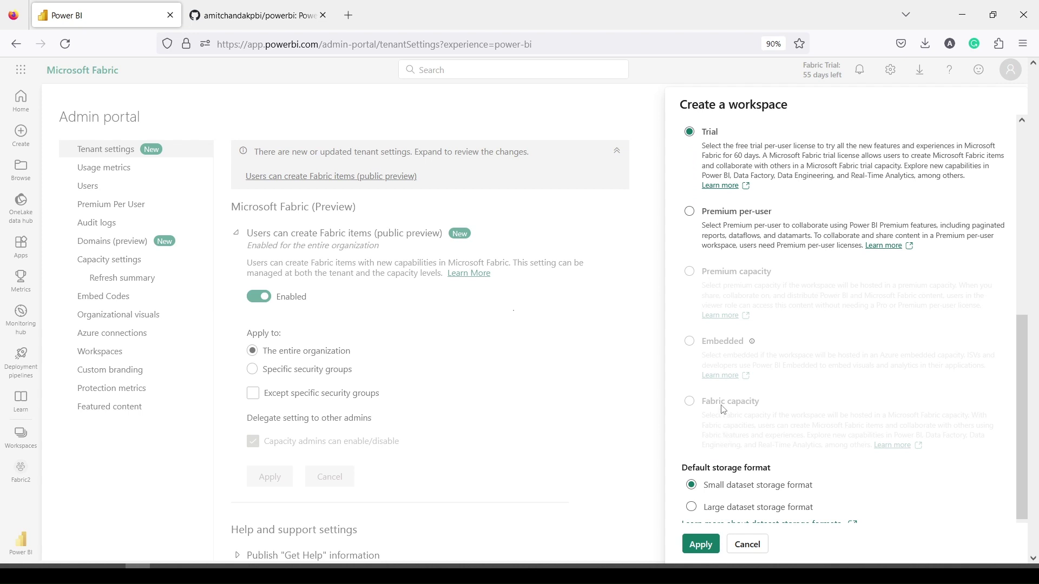
scroll(724, 410, "down", 3)
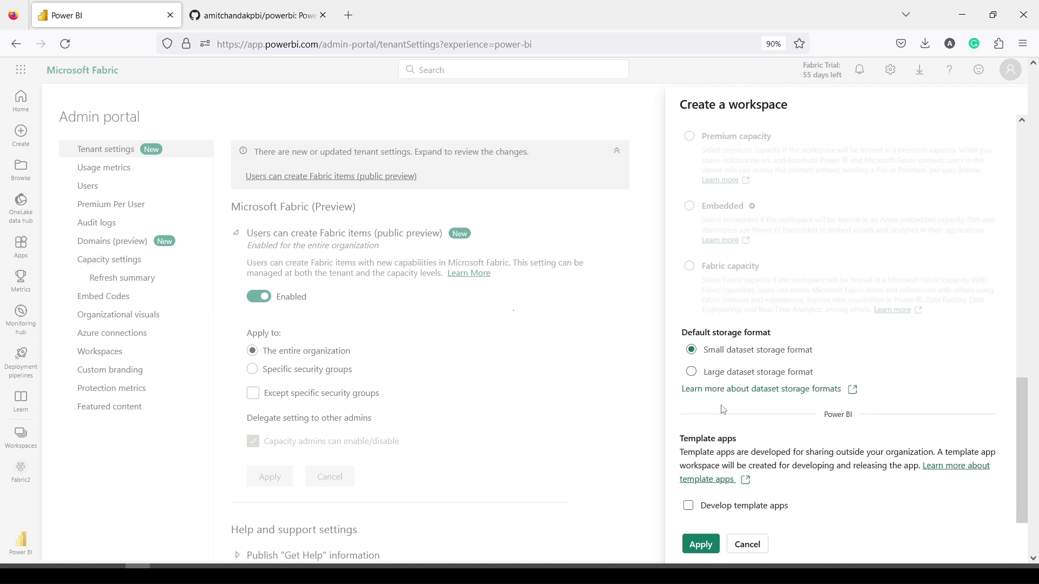
left_click(703, 374)
left_click(700, 545)
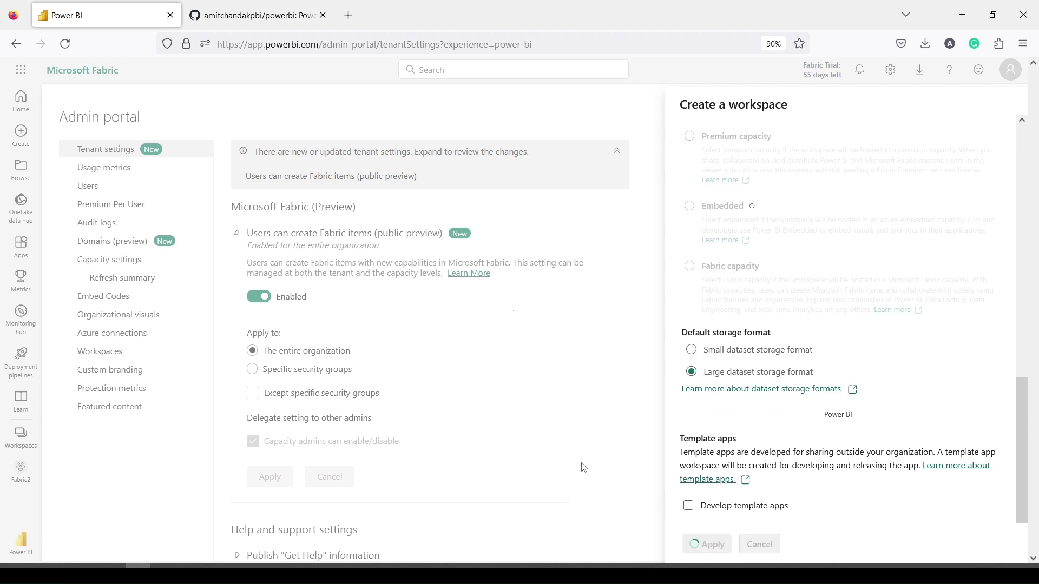
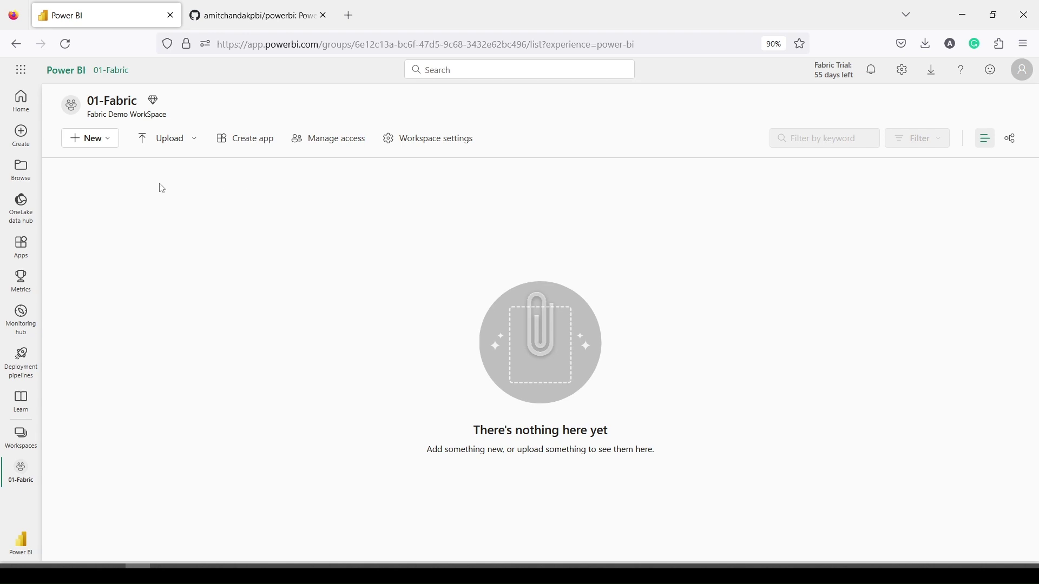
left_click(106, 142)
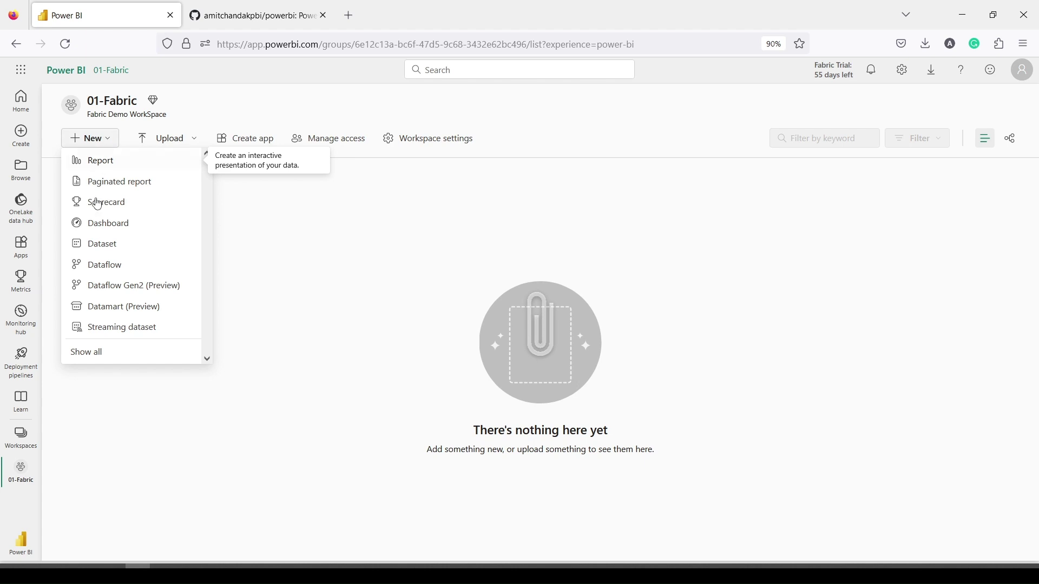
left_click(89, 353)
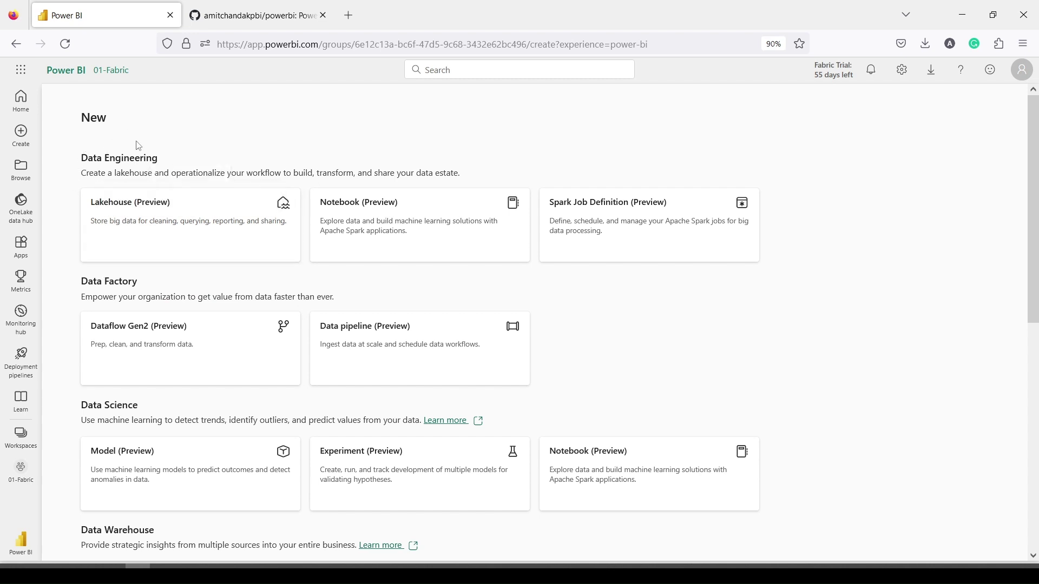
left_click(16, 44)
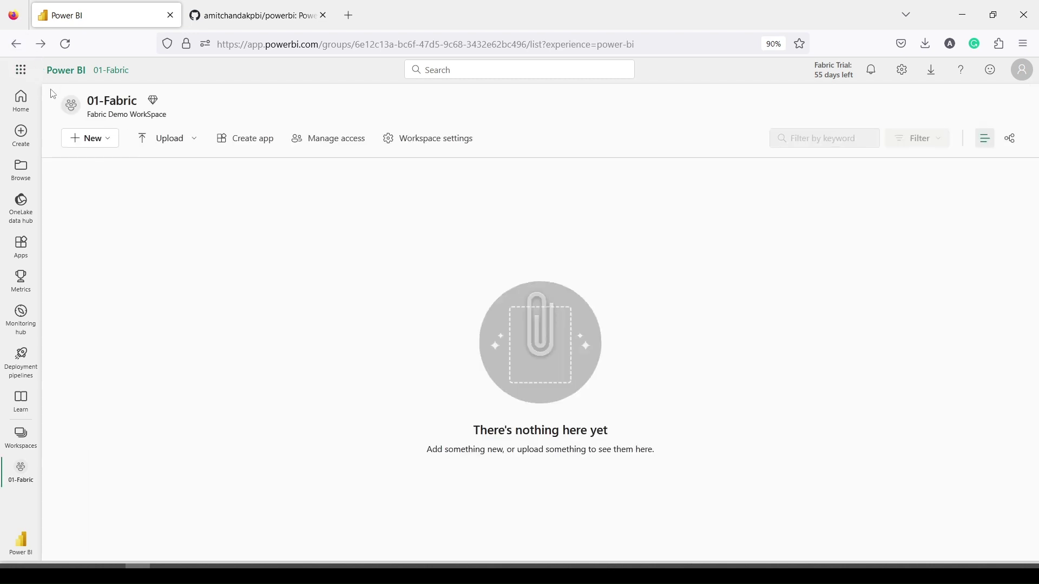
- Show all item types that can be created in the 01-Fabric workspace and review the Data Engineering, Data Factory, Data Science and Data Warehouse options
left_click(109, 144)
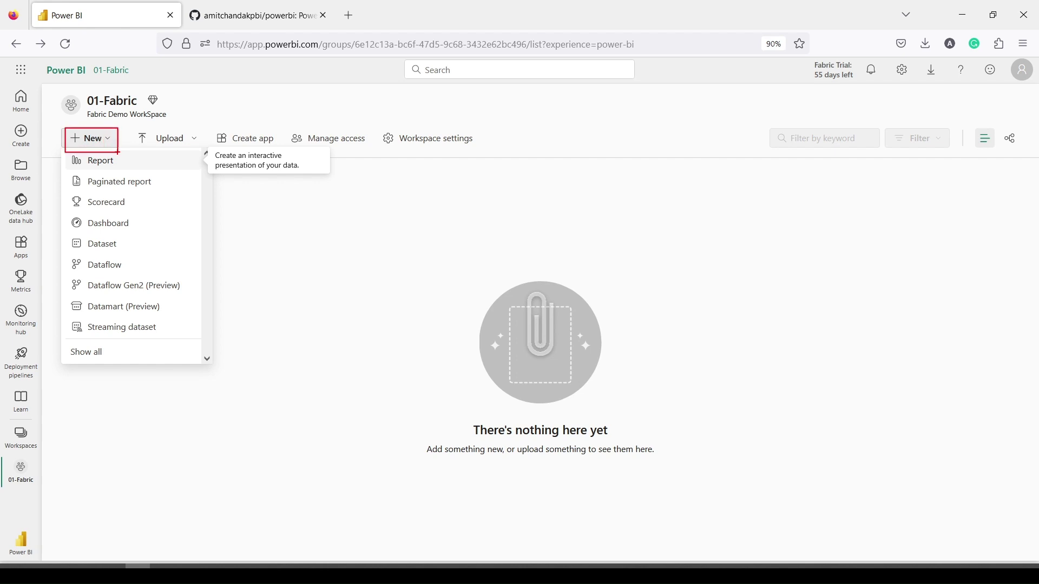
mouse_move(68, 344)
left_mouse_down()
mouse_move(81, 363)
mouse_move(174, 367)
left_mouse_up()
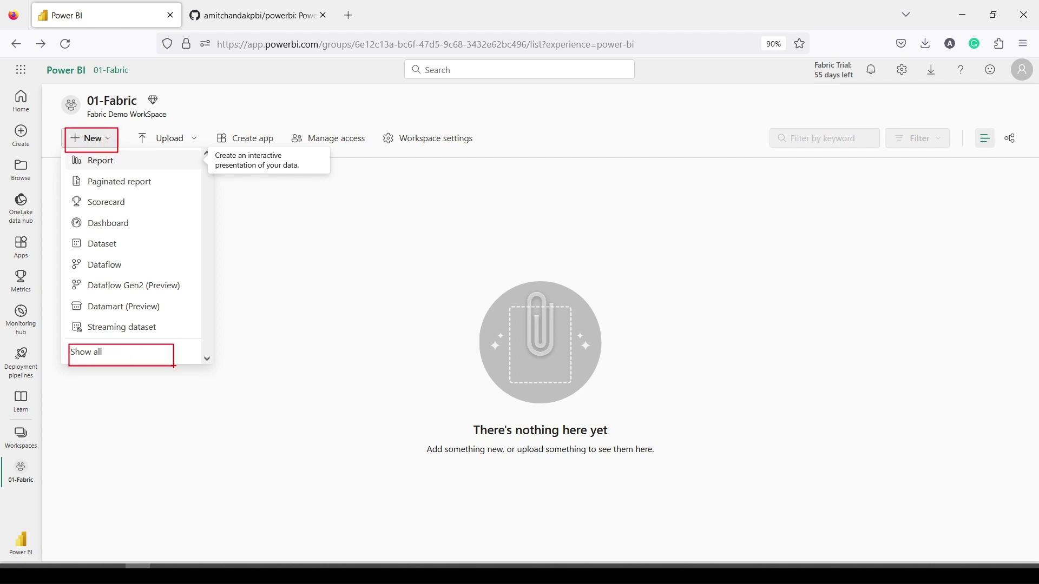
left_click(97, 352)
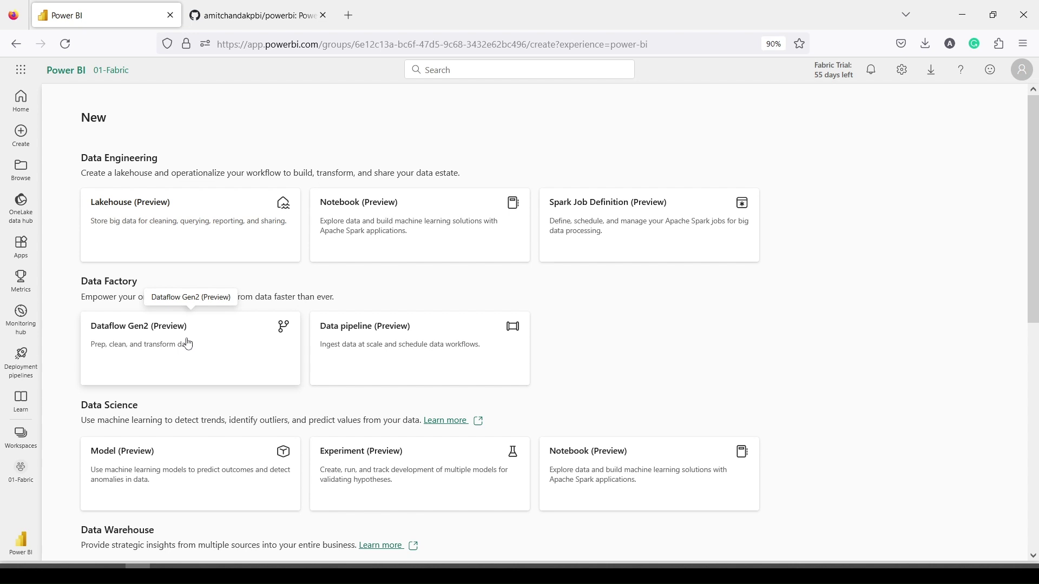
scroll(188, 345, "down", 3)
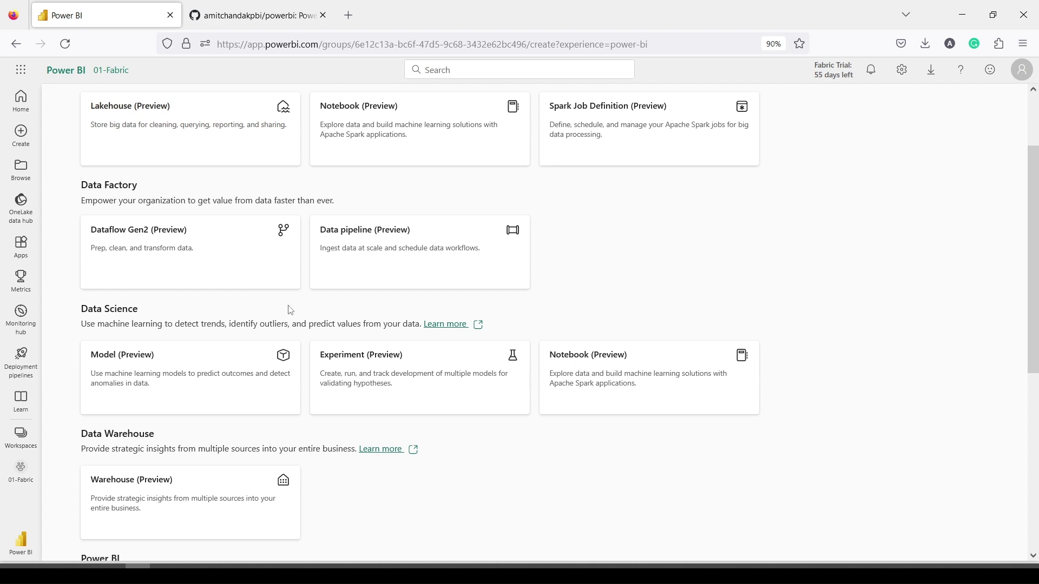
scroll(291, 310, "down", 3)
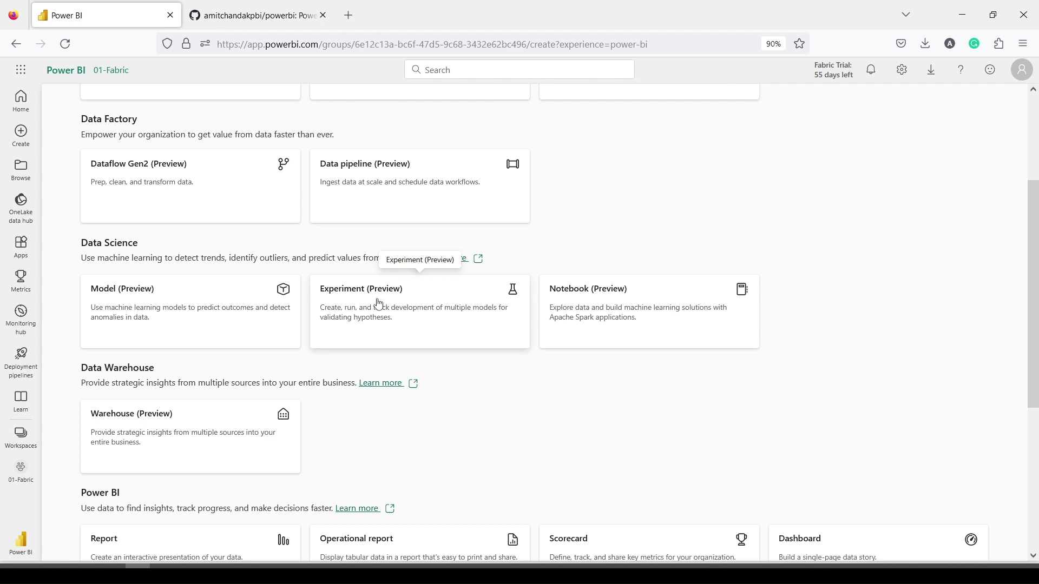
scroll(378, 304, "up", 3)
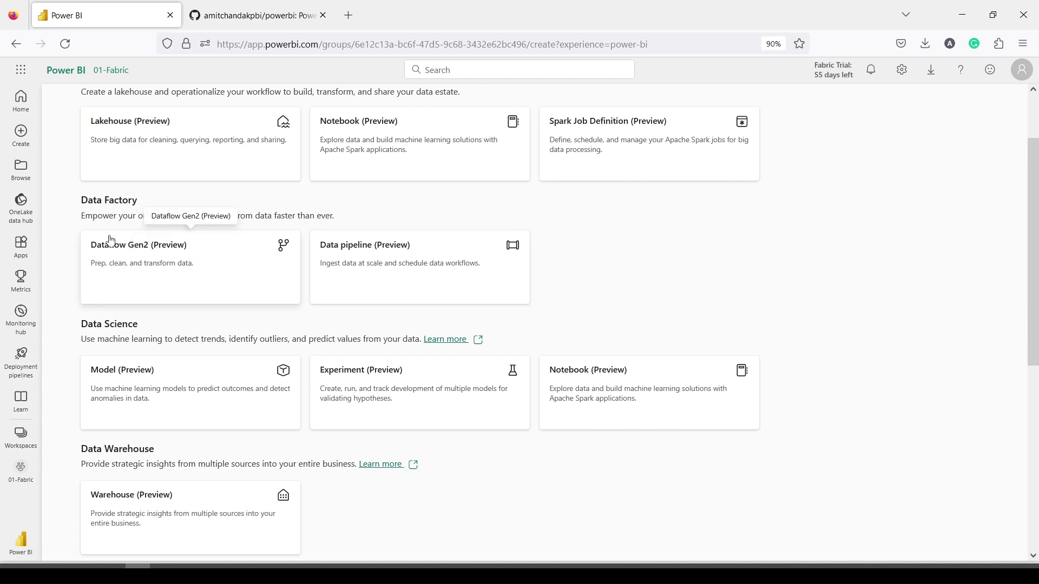
scroll(119, 313, "down", 3)
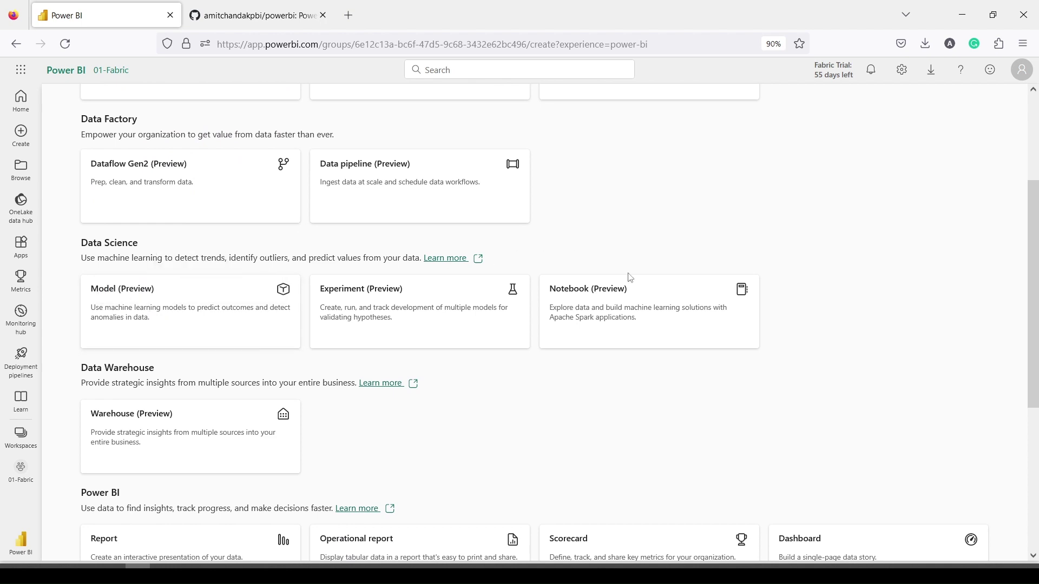
- Review the Data Warehouse, Power BI and Real-Time Analytics item types that can be created in the workspace
scroll(180, 317, "down", 5)
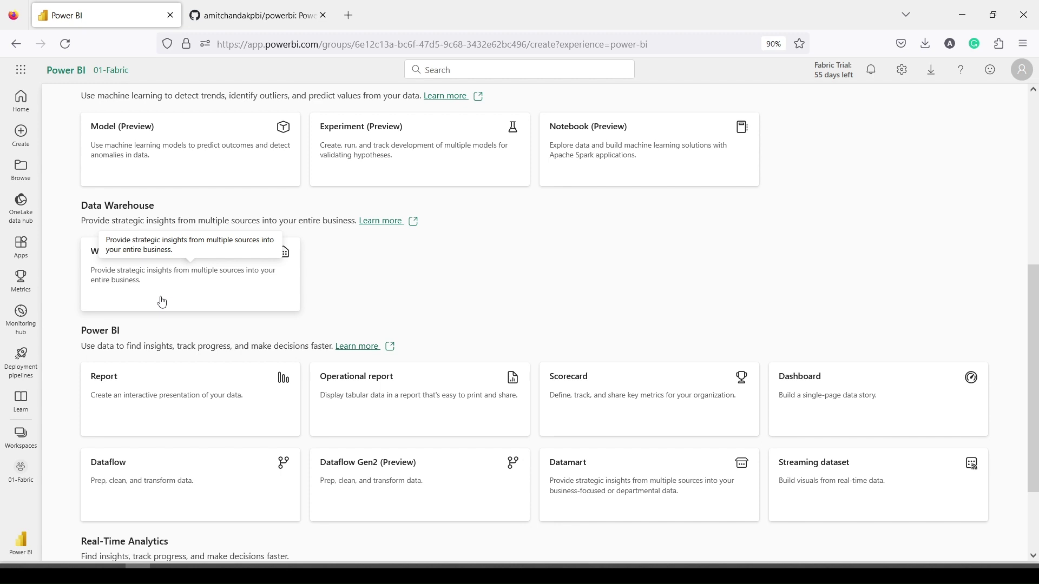
scroll(165, 292, "up", 5)
scroll(174, 303, "down", 5)
scroll(165, 292, "down", 3)
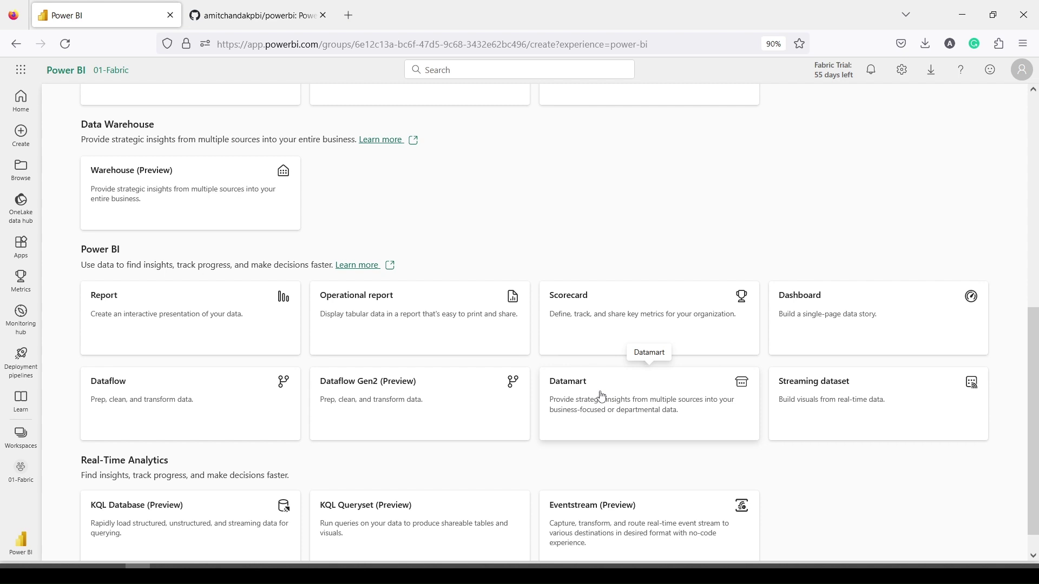
scroll(601, 393, "down", 1)
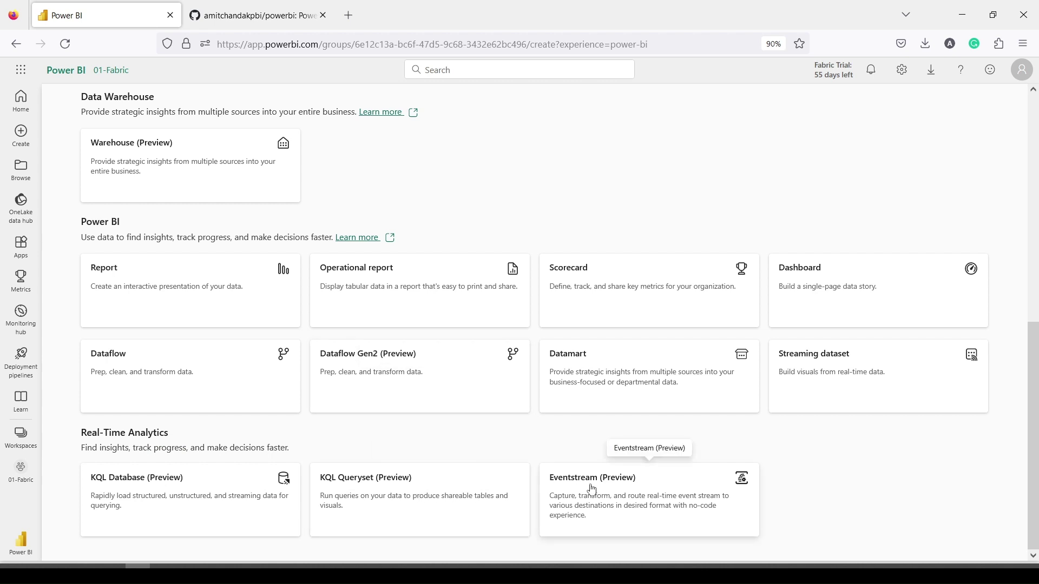
scroll(515, 458, "up", 2)
scroll(514, 459, "up", 6)
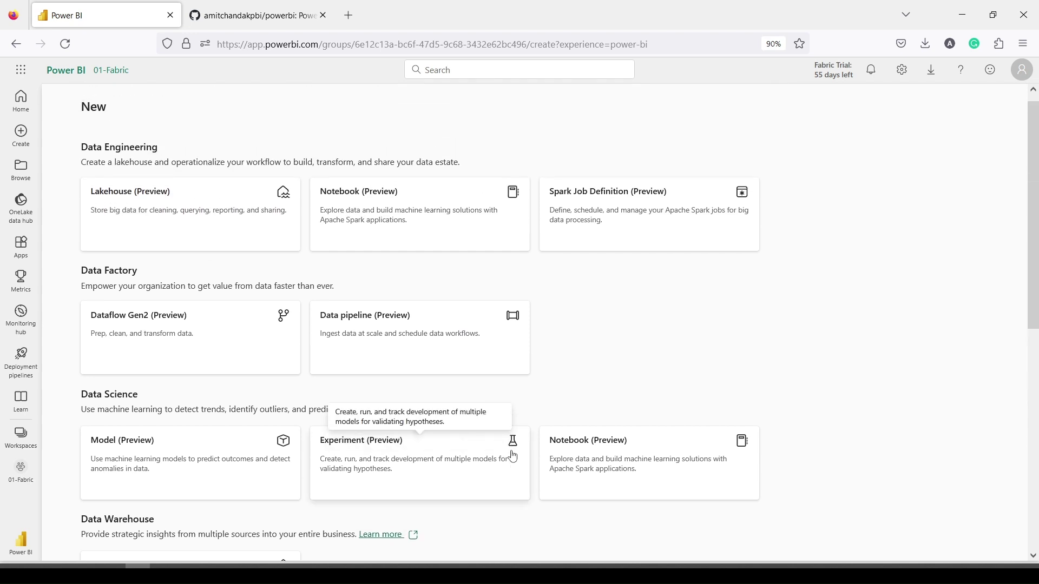
scroll(513, 458, "up", 1)
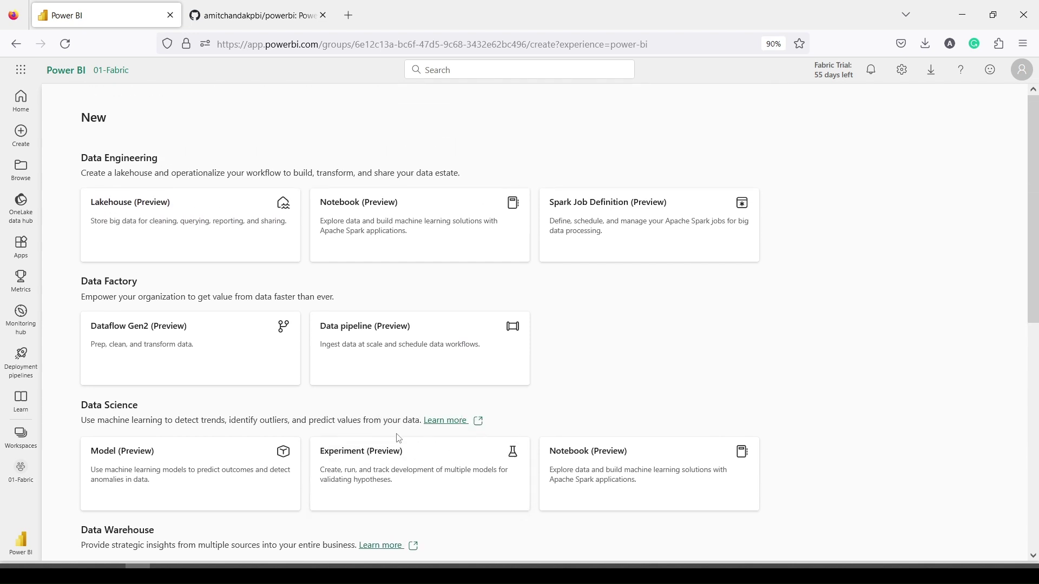
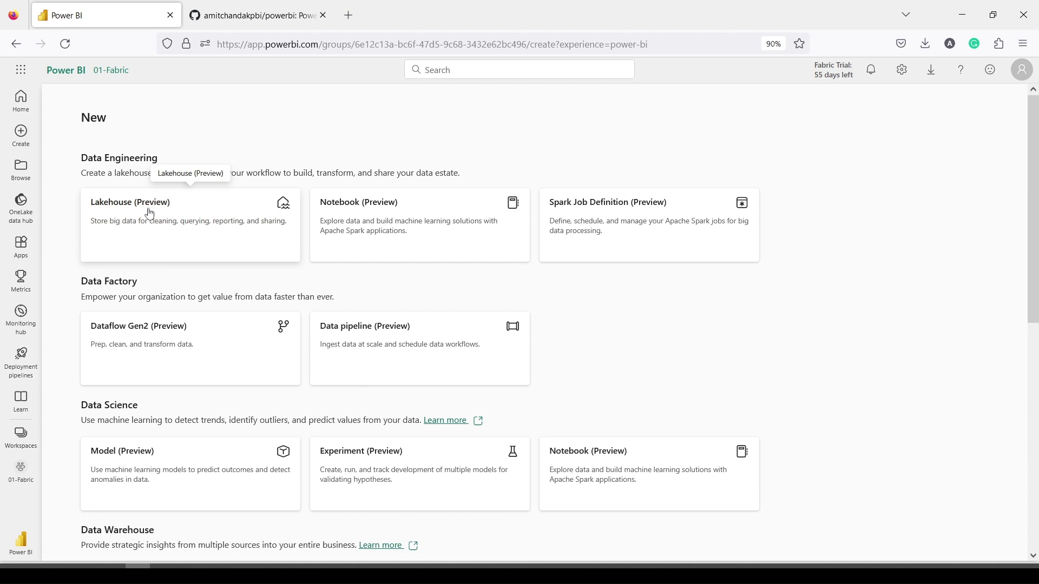
- Create a Data Engineering lakehouse named "LakeHouseDemo1" in the 01-Fabric workspace
left_click(150, 214)
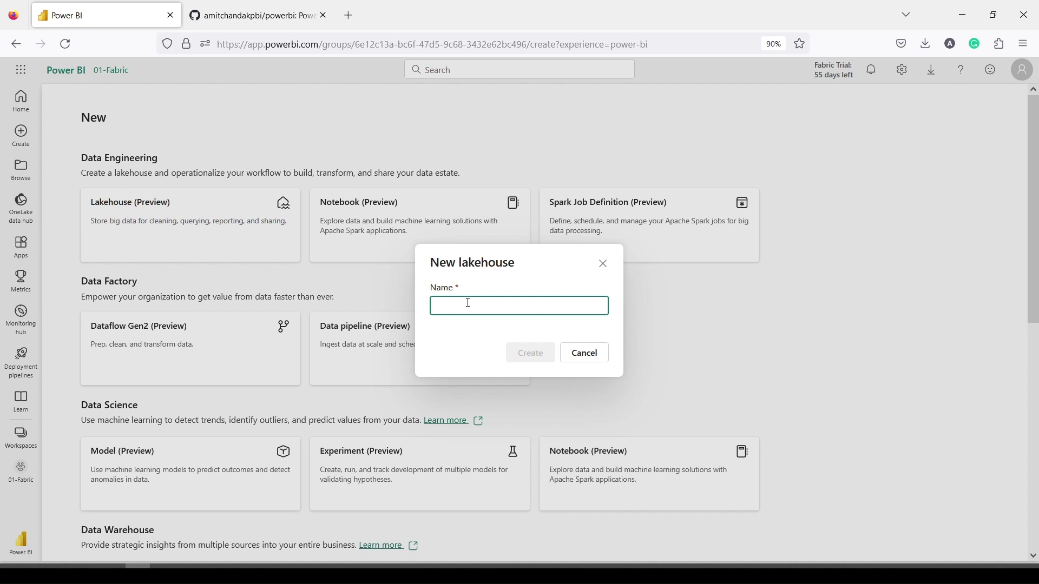
type("01")
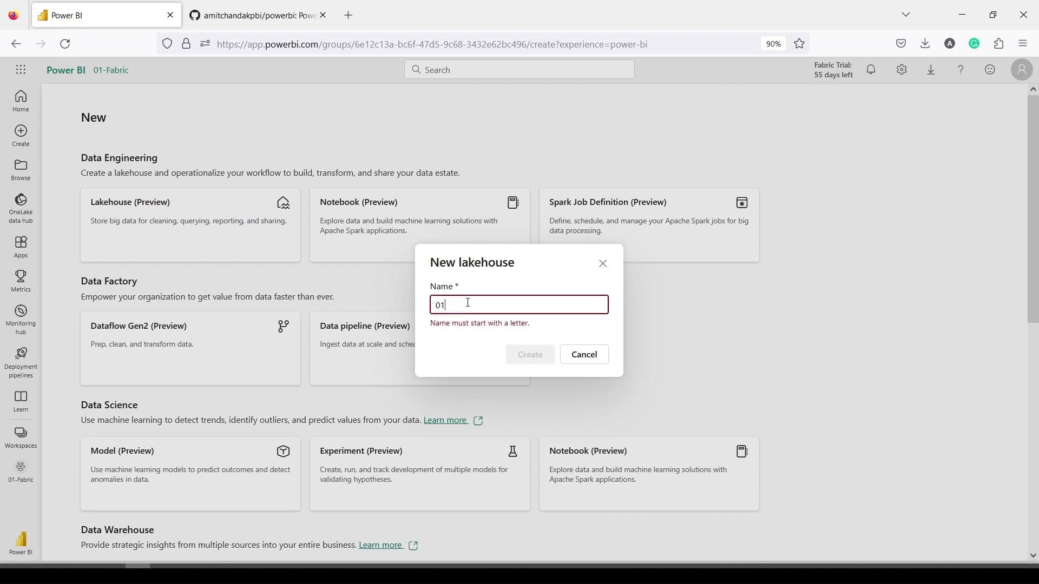
key("BackSpace")
key("BackSpace")
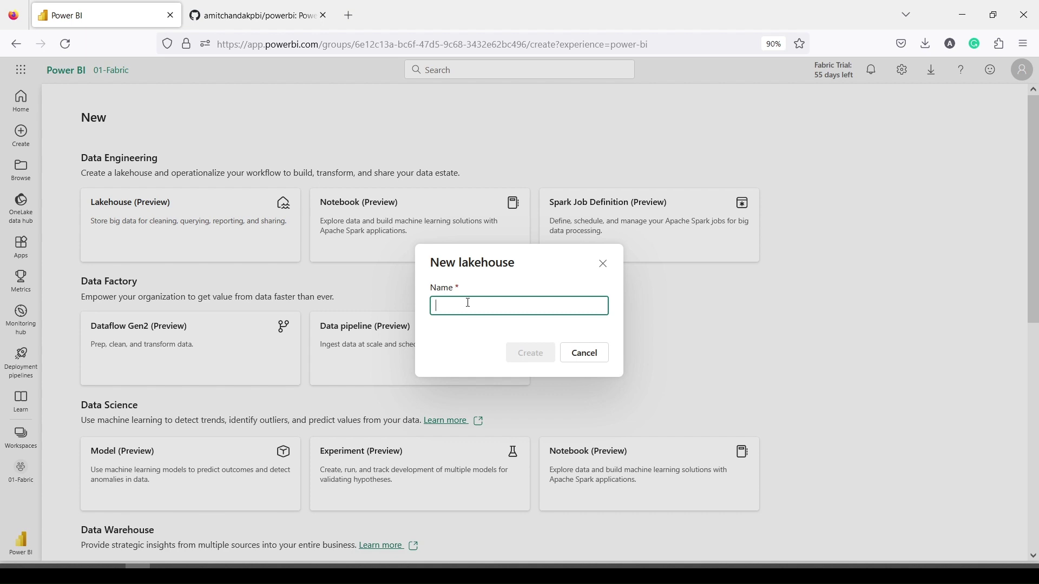
type("La")
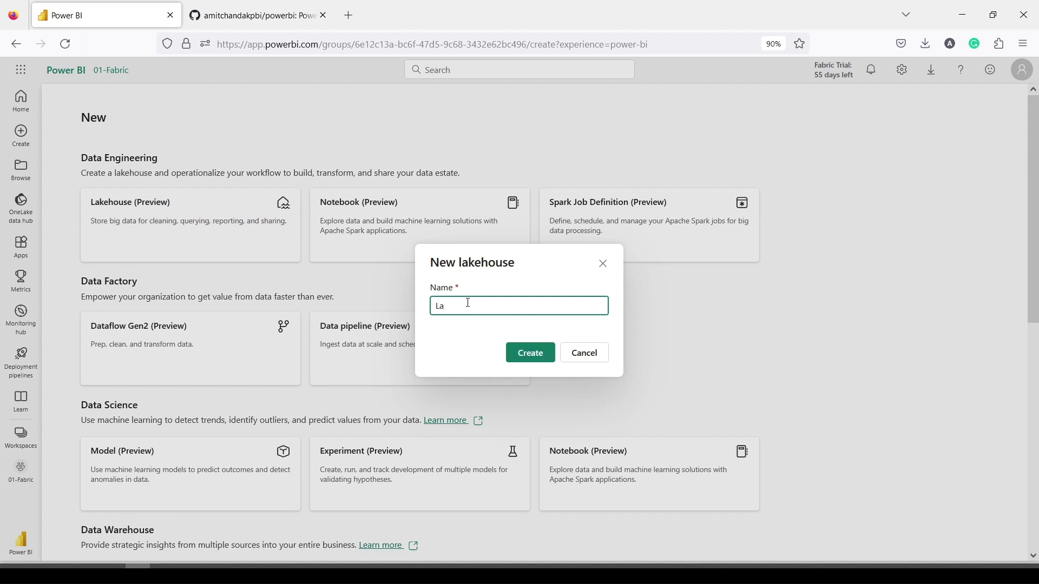
type("keDemo1")
left_click(458, 307)
type("House")
left_click(530, 355)
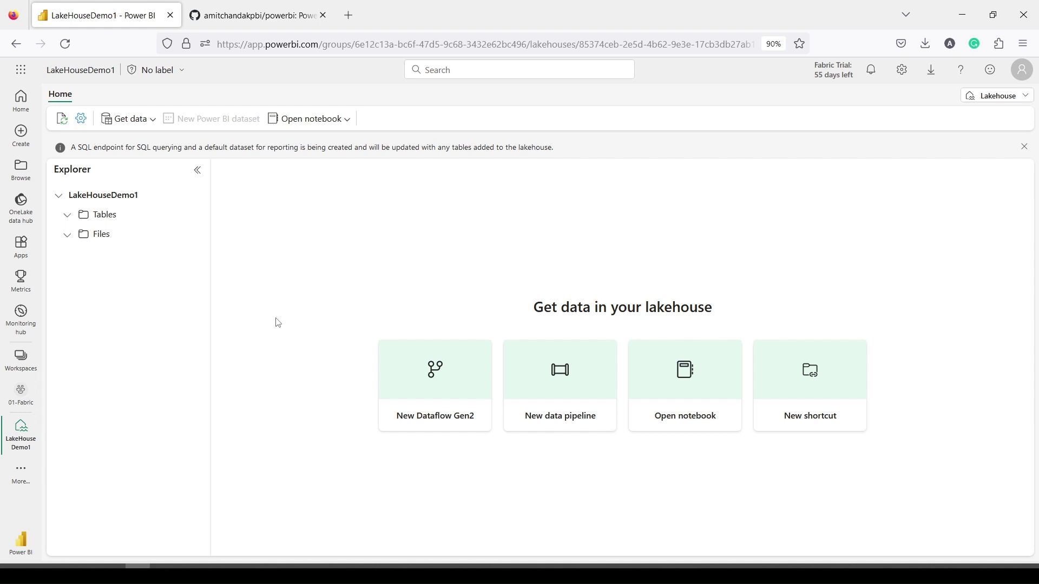
- Check the Tables and Files folders of the new lakehouse, collapse them, and return to the 01-Fabric item list
left_click(67, 215)
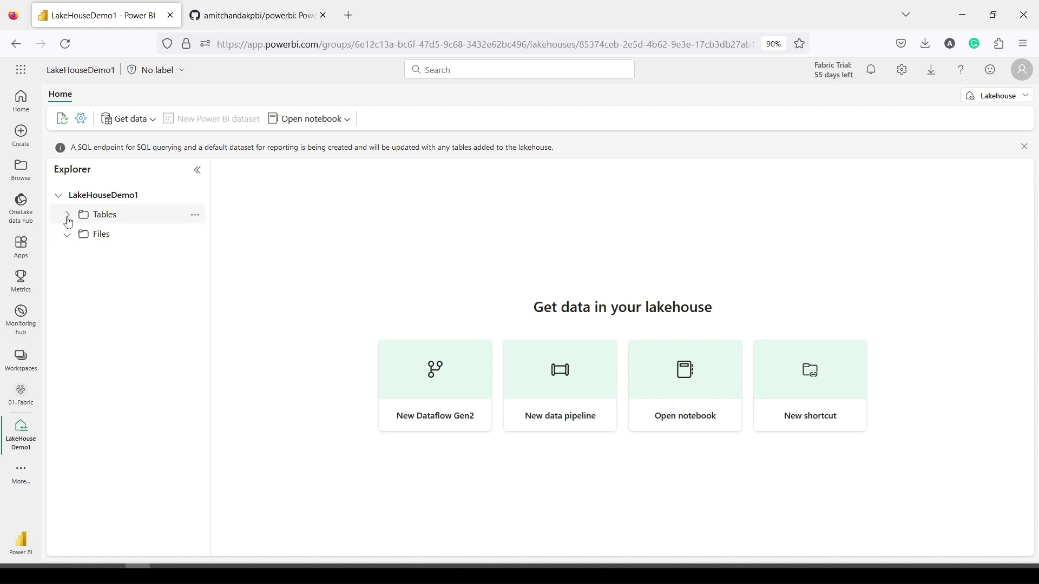
left_click(70, 238)
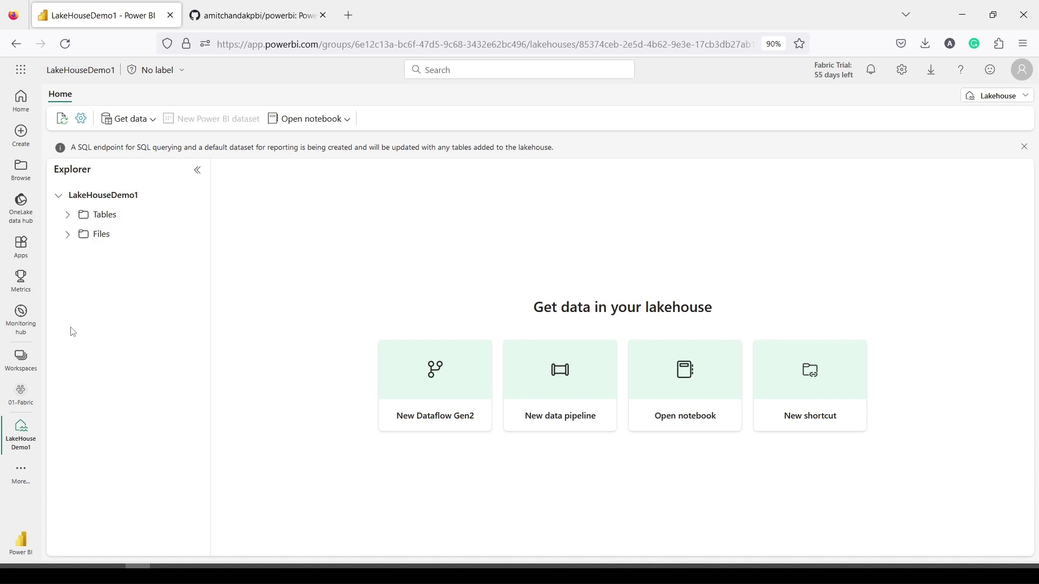
mouse_move(19, 430)
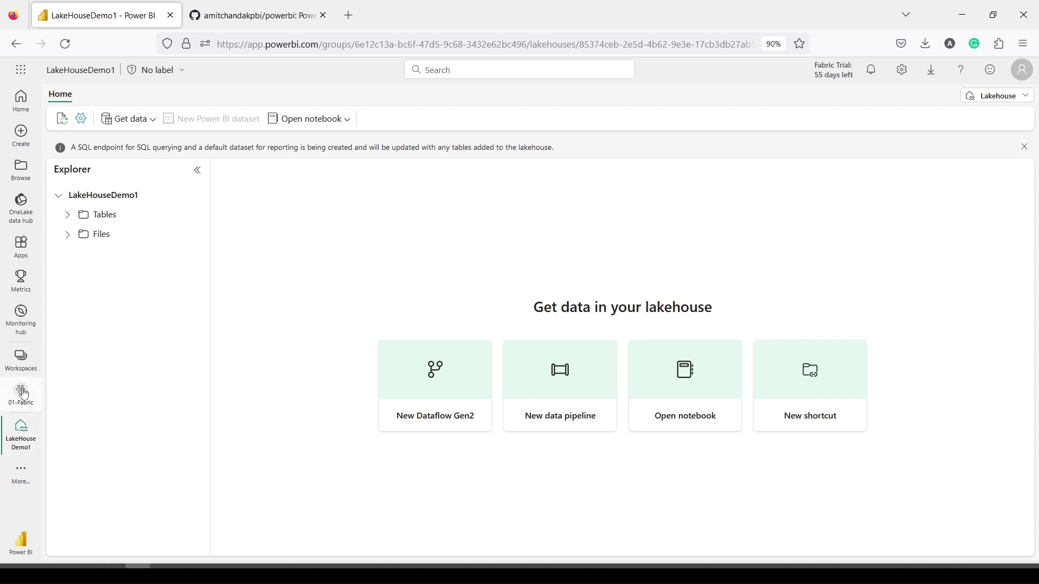
left_click(27, 475)
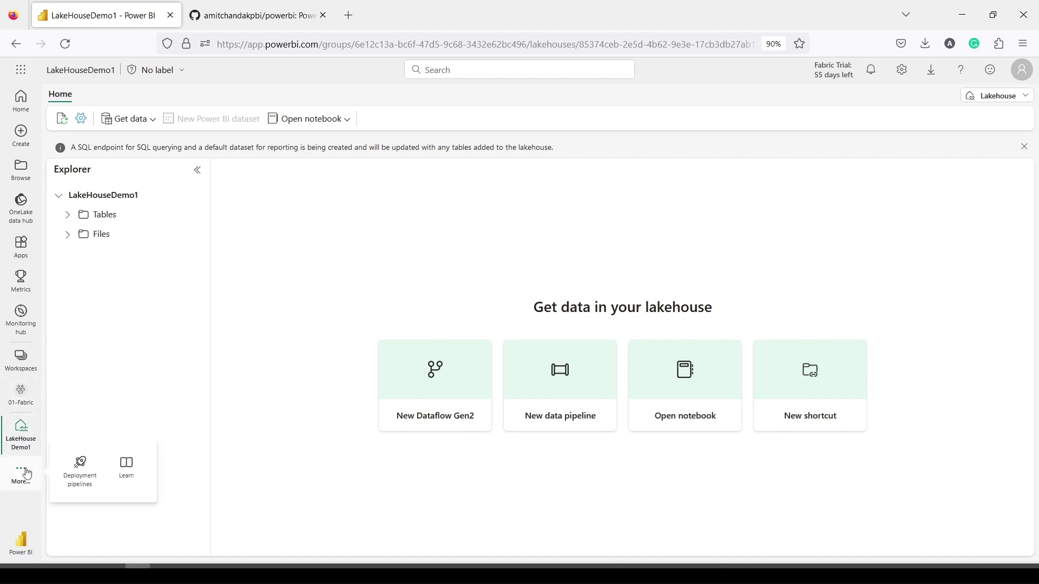
left_click(21, 399)
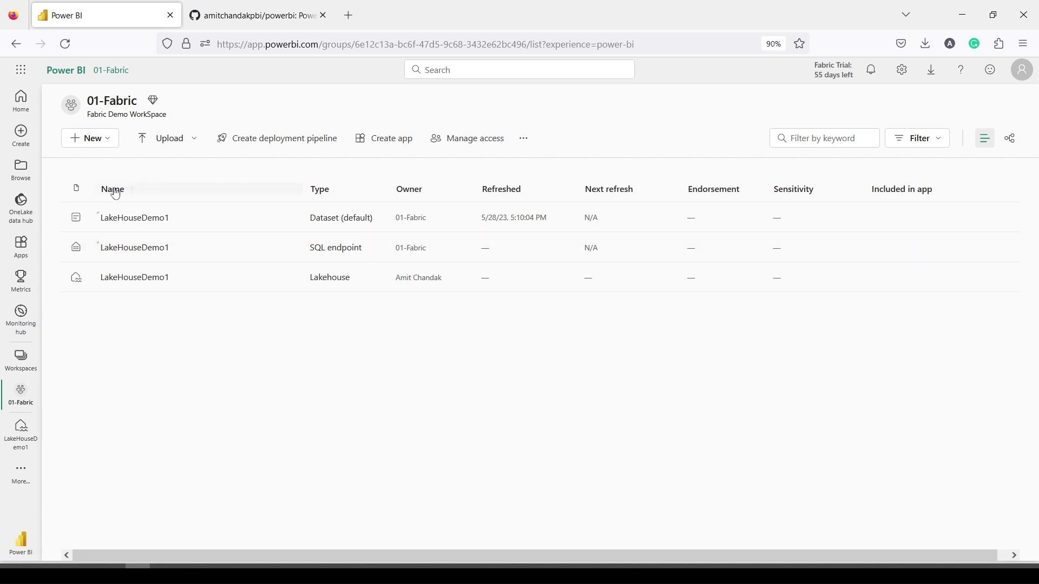
- Create a Data Warehouse item named "WarehouseDemo01" in the 01-Fabric workspace without a sensitivity label
left_click(107, 145)
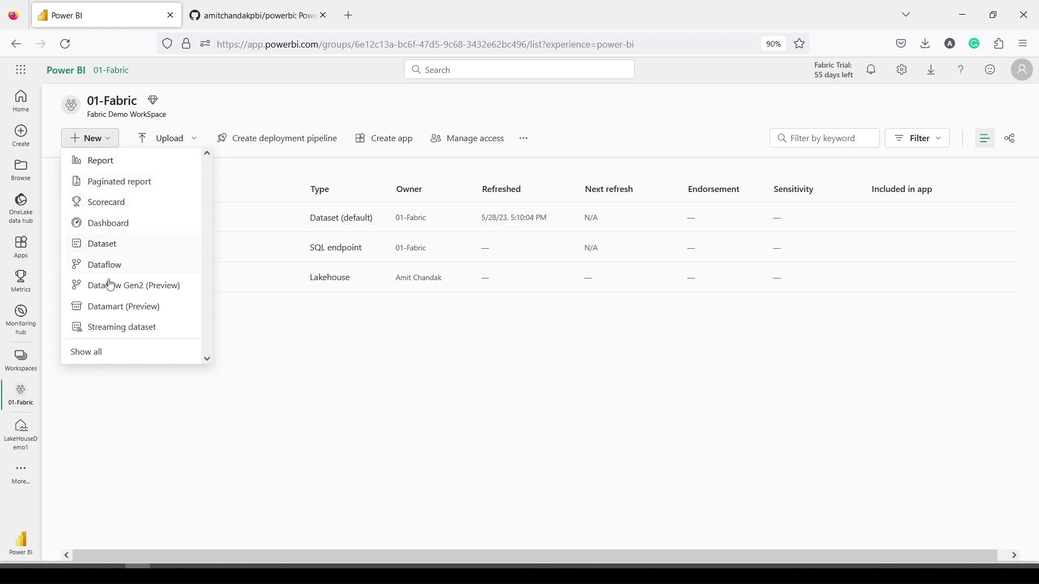
left_click(97, 355)
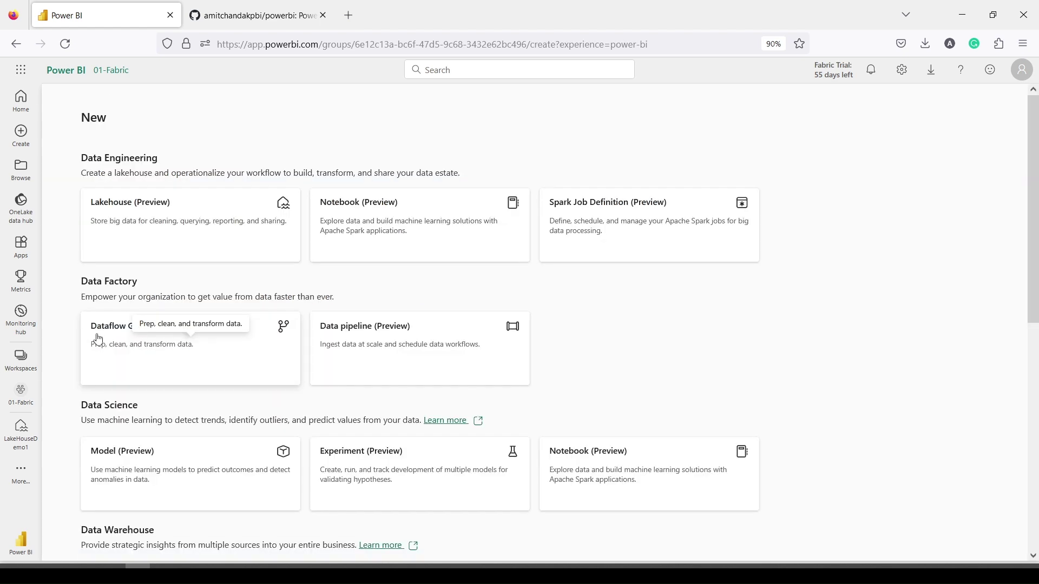
scroll(114, 303, "down", 8)
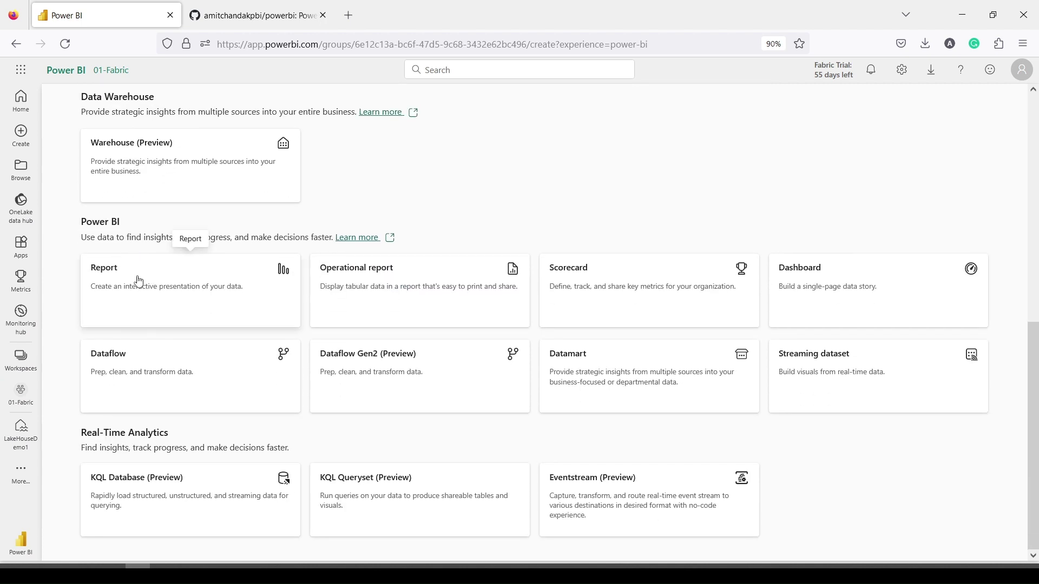
scroll(142, 284, "up", 3)
left_click(152, 310)
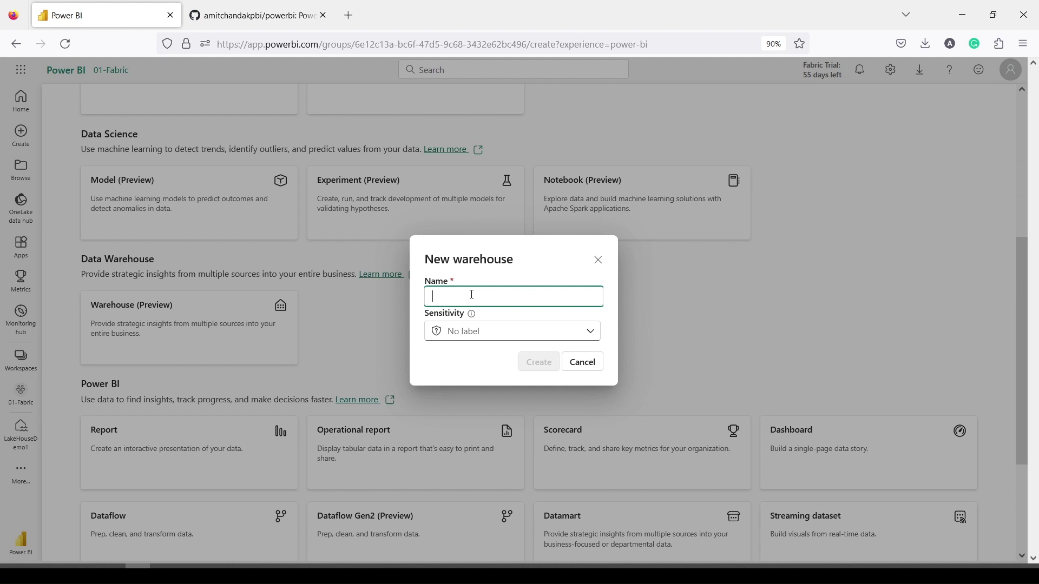
type("Wareho")
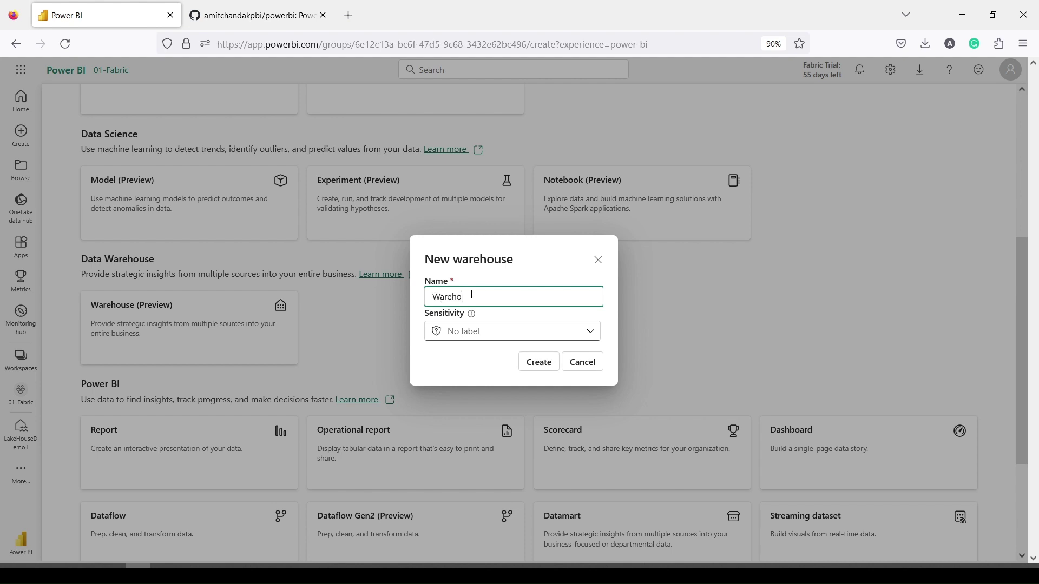
type("useDemo01")
left_click(573, 332)
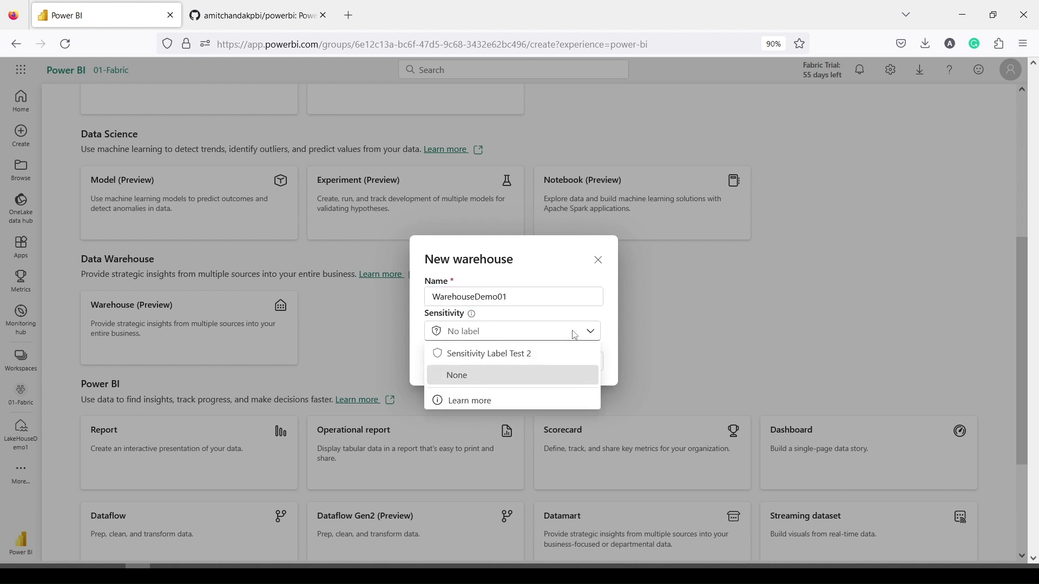
left_click(606, 324)
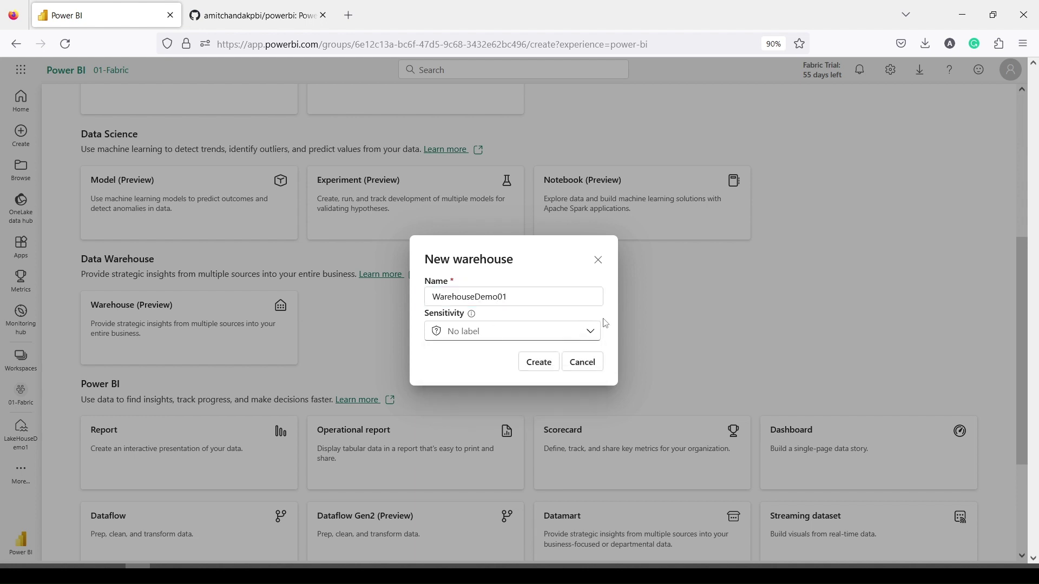
left_click(550, 365)
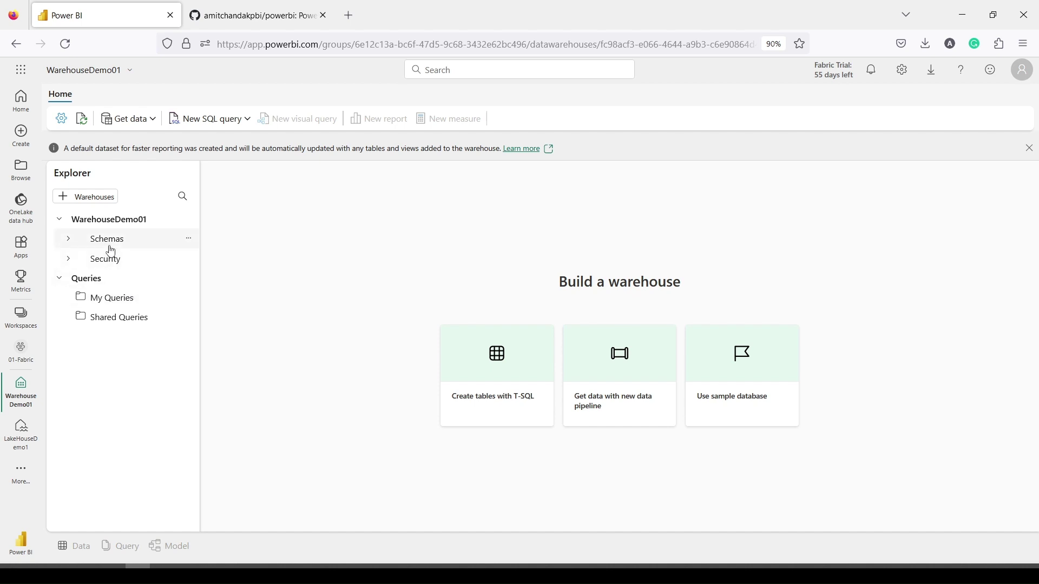
- Examine the warehouse's Schemas and Security nodes, including the views under INFORMATION_SCHEMA
left_click(68, 239)
left_click(74, 302)
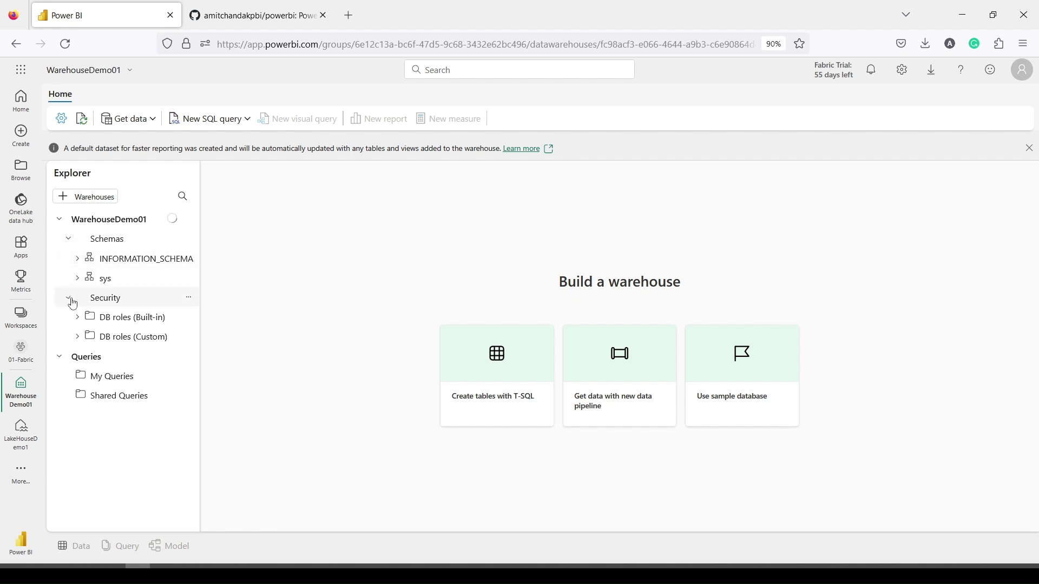
left_click(79, 263)
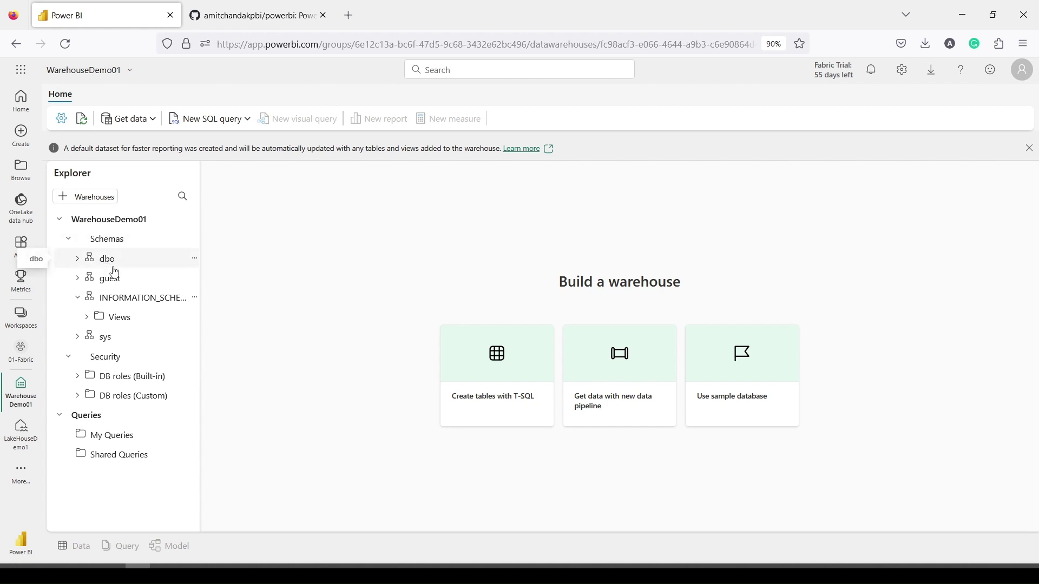
left_click(88, 320)
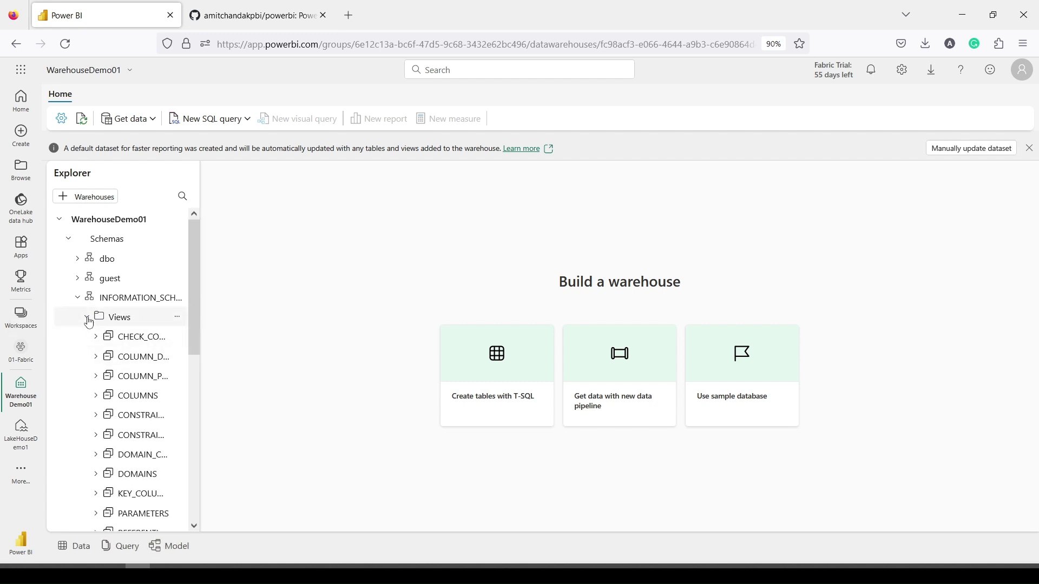
left_click(86, 317)
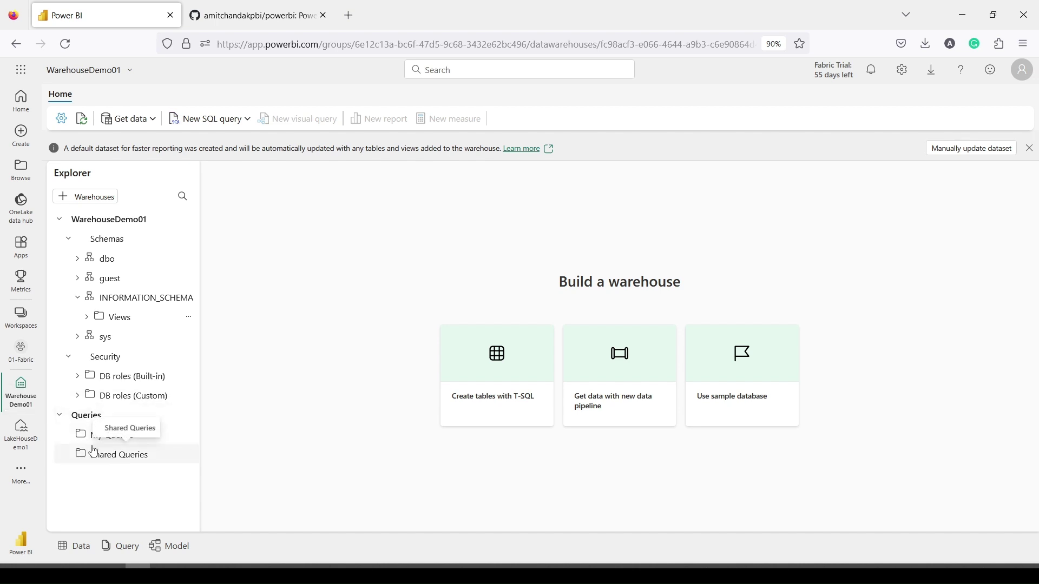
- Return to the 01-Fabric item list and check which sources files can be uploaded from
left_click(22, 355)
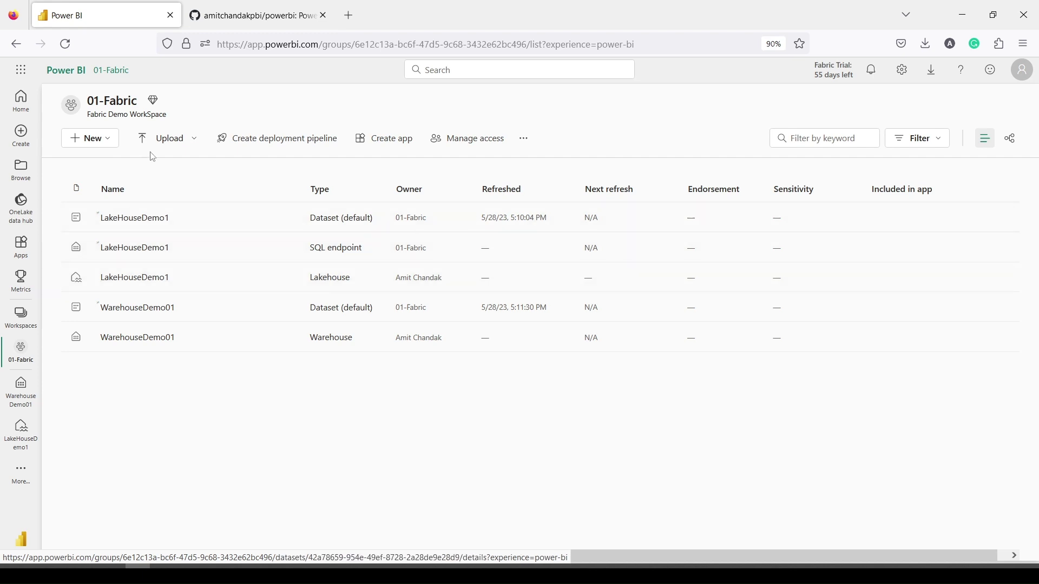
left_click(193, 143)
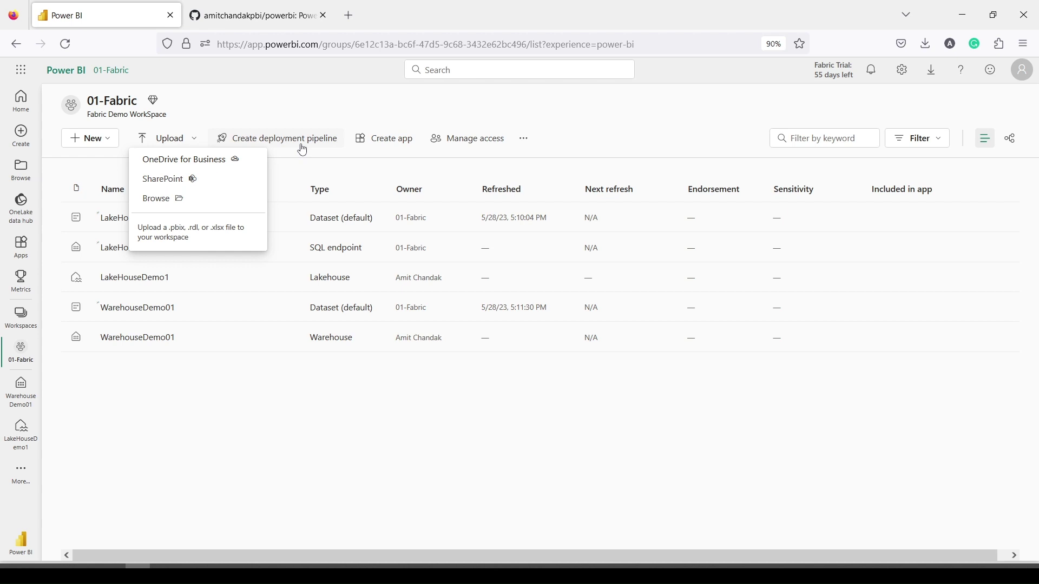
left_click(401, 115)
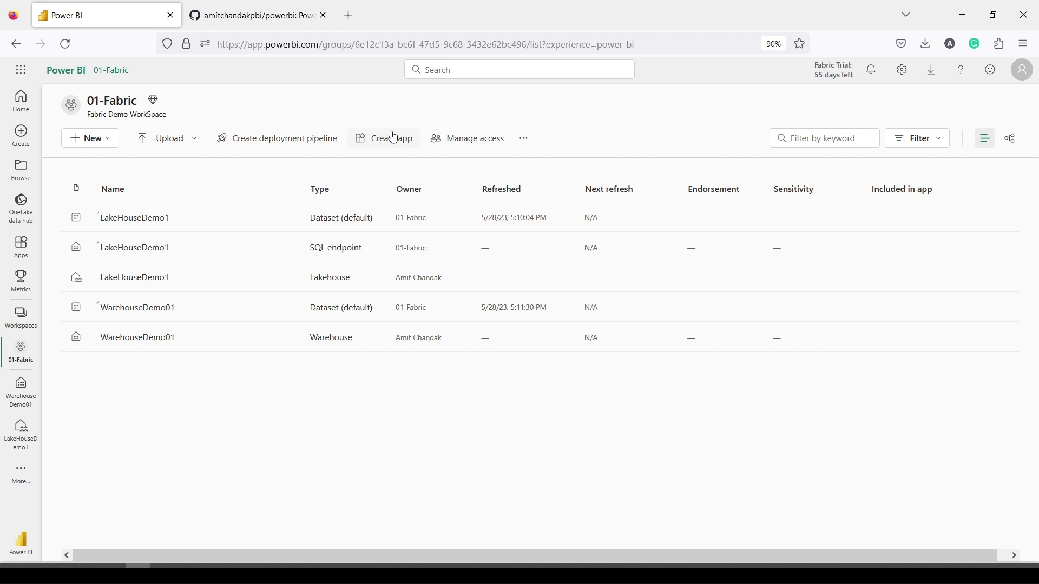
- Open the 01-Fabric workspace settings and review the Premium license, Azure connections and Git integration options
left_click(524, 142)
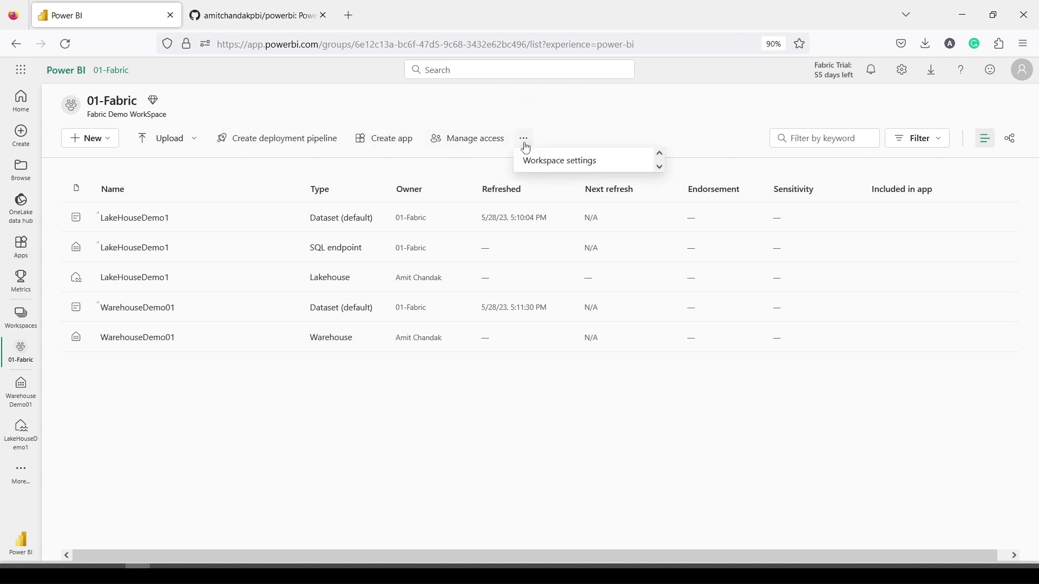
left_click(568, 161)
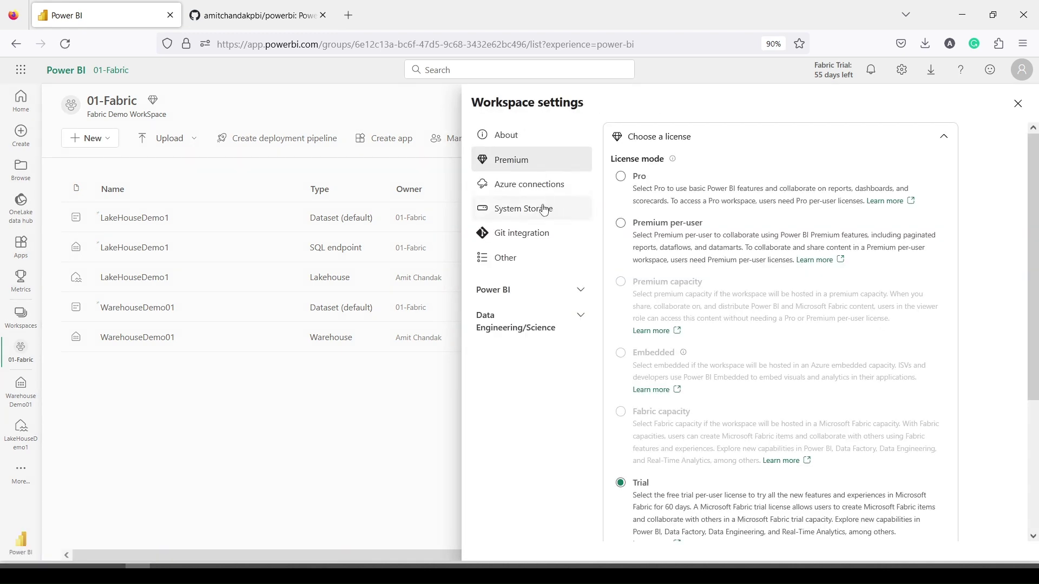
left_click(527, 192)
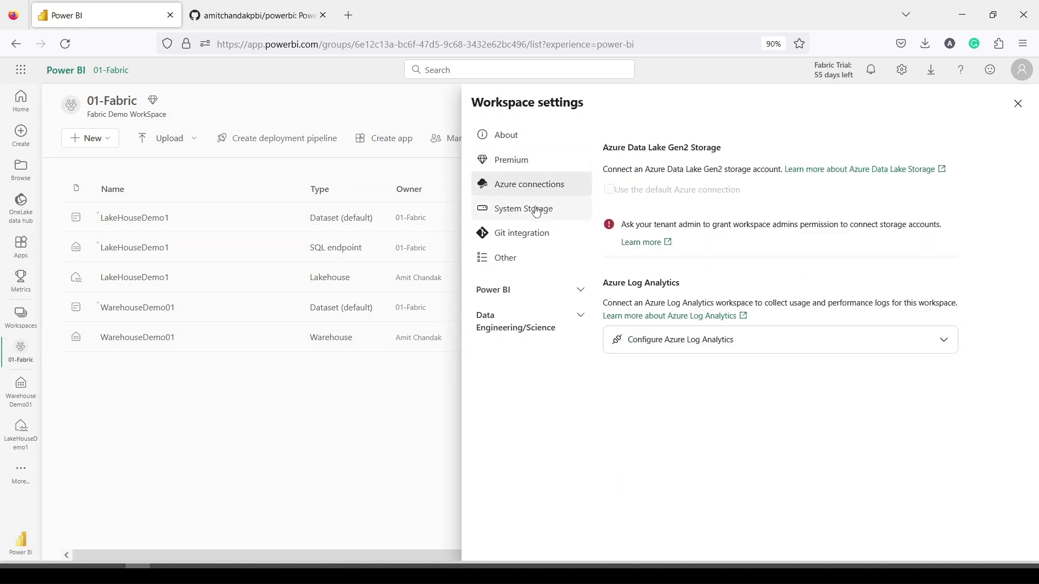
left_click(529, 231)
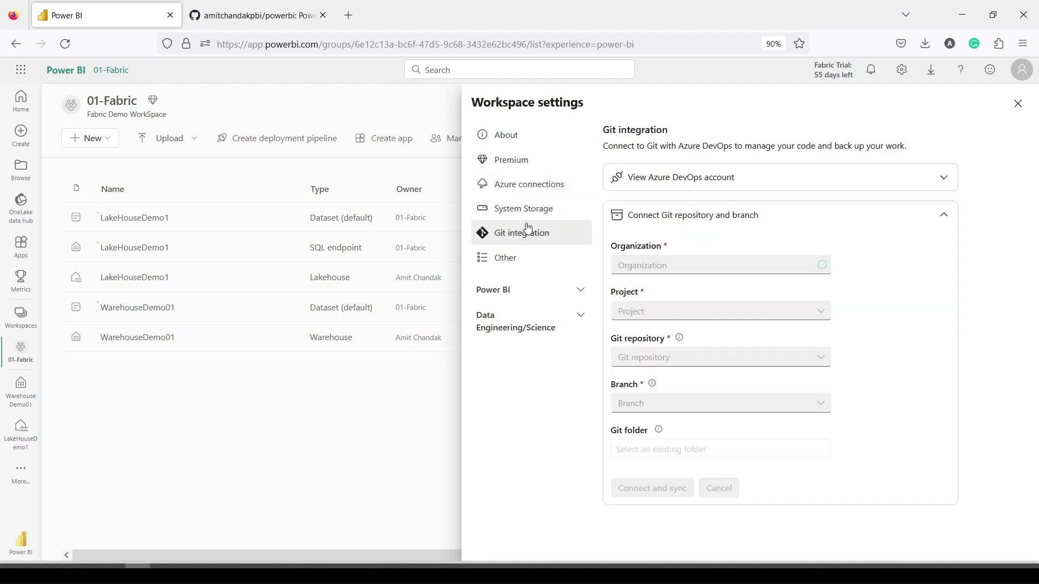
- Review the workspace's general Power BI settings and the Data Engineering/Science options, and close the workspace settings
left_click(507, 290)
left_click(509, 312)
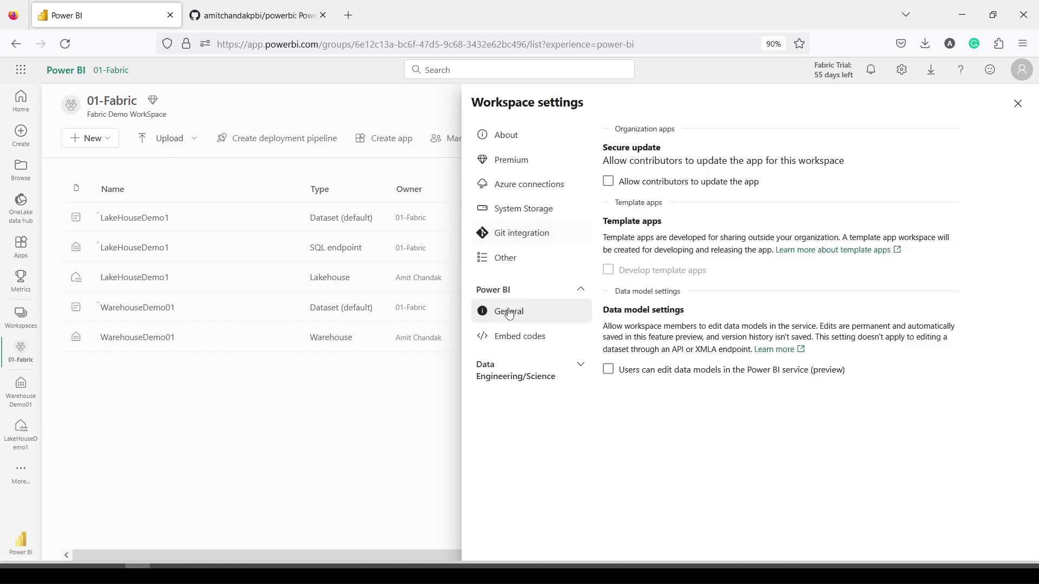
left_click(502, 371)
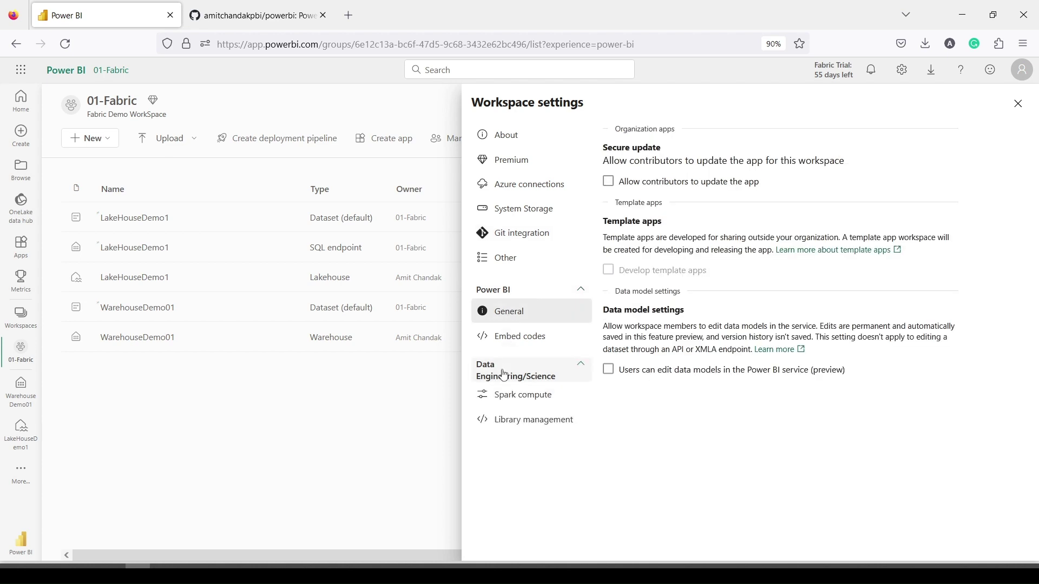
left_click(509, 267)
left_click(414, 112)
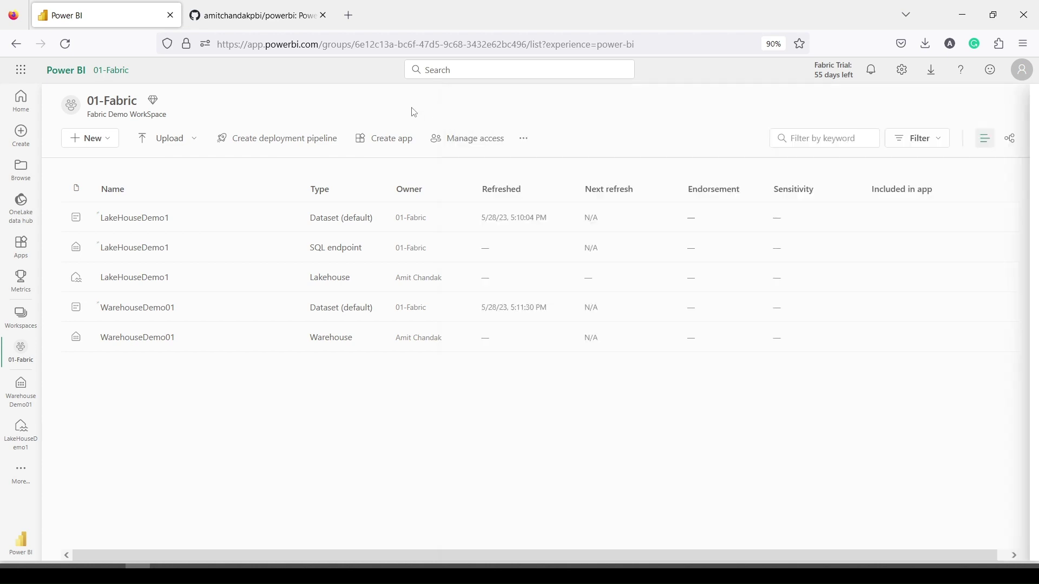
- Examine how the 01-Fabric items connect in the lineage view, and return to the list view
left_click(524, 141)
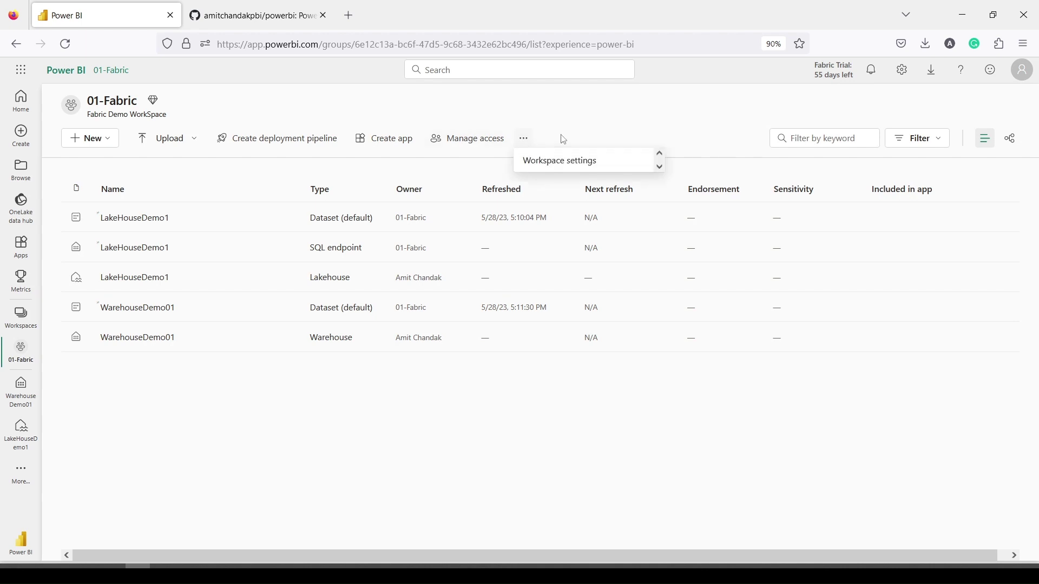
left_click(639, 133)
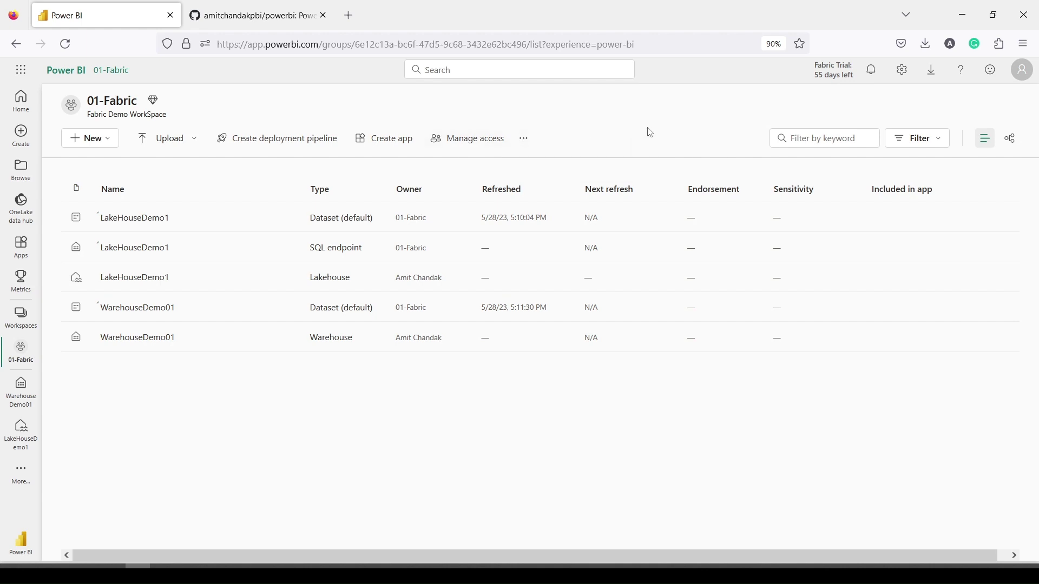
left_click(1012, 145)
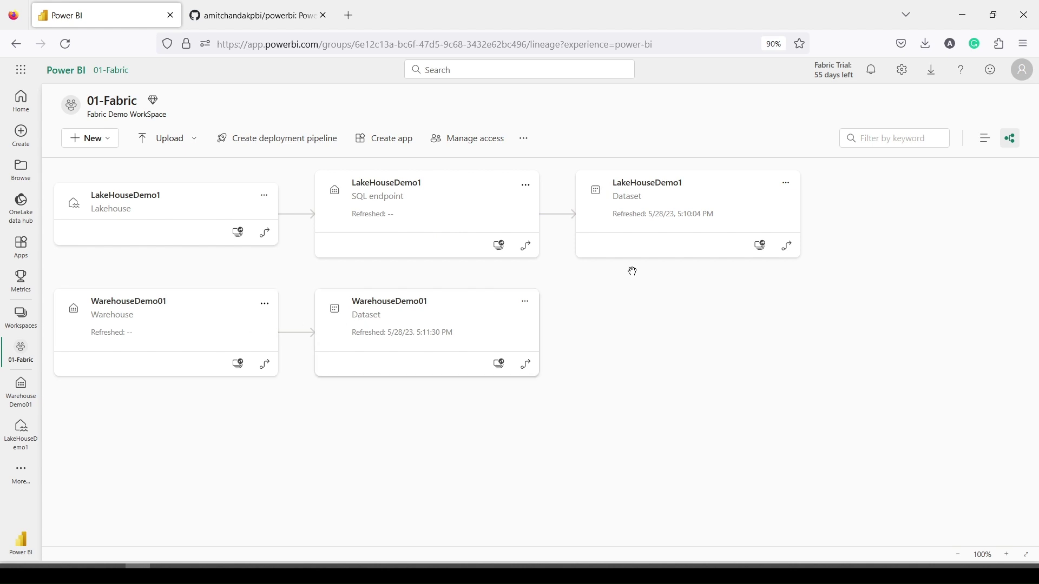
left_click(987, 142)
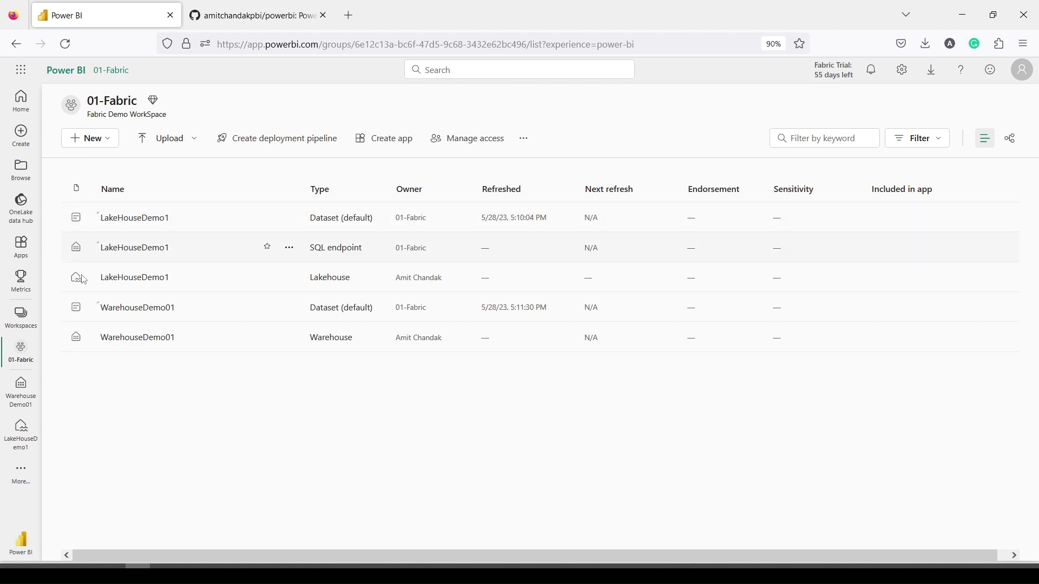
- Open the LakeHouseDemo1 lakehouse and review its Tables and Files folders plus its sensitivity label and endorsement settings
left_click(123, 279)
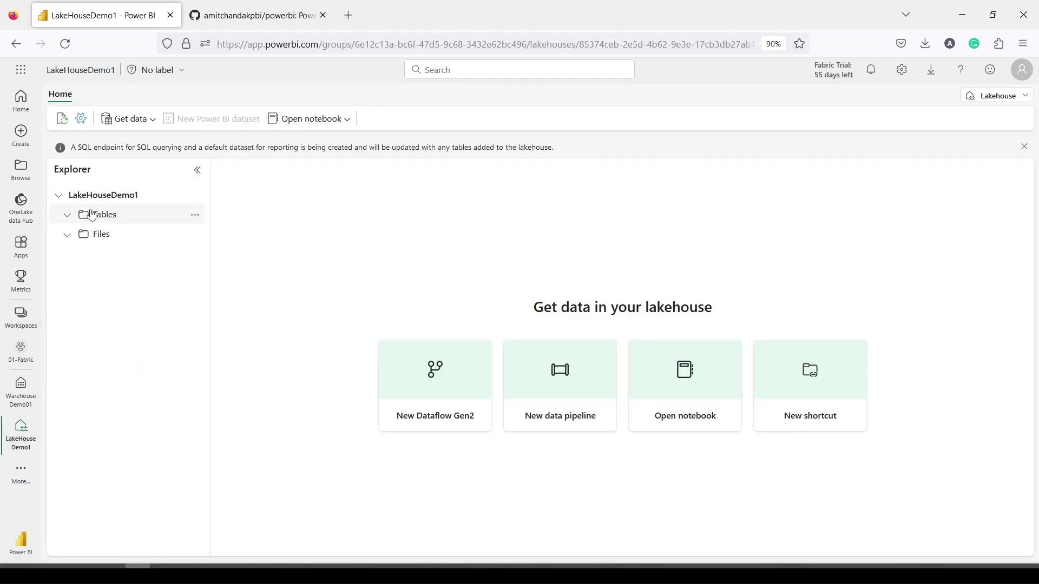
left_click(68, 237)
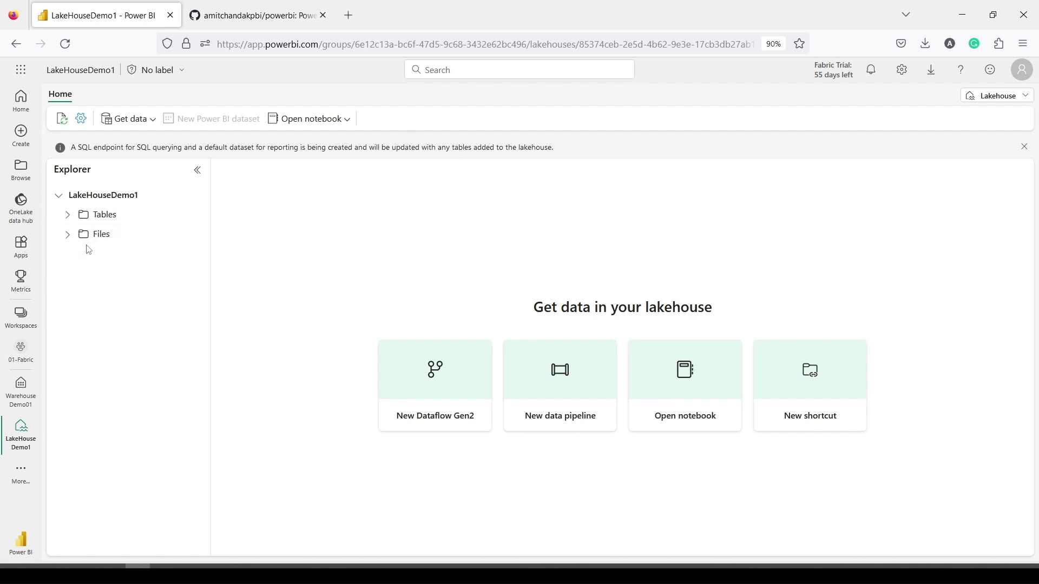
left_click(82, 121)
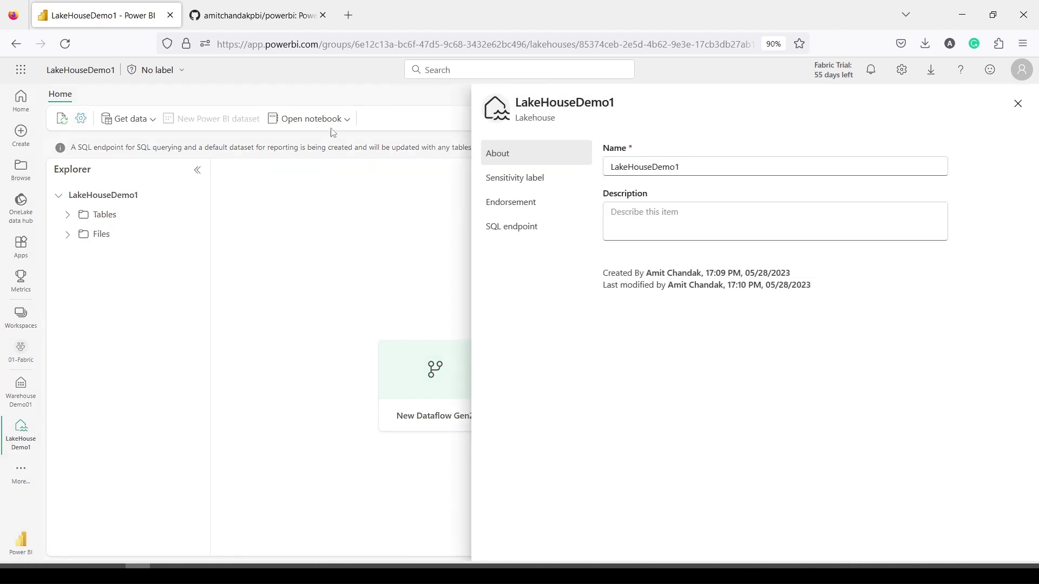
left_click(507, 184)
left_click(506, 206)
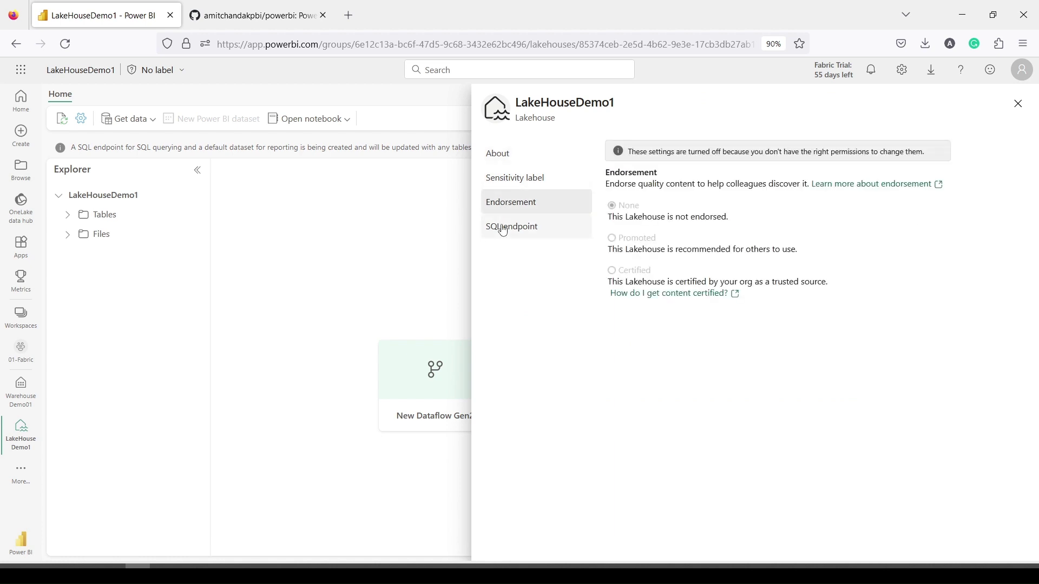
- Copy the SQL connection string from the lakehouse's SQL endpoint settings and close the settings
left_click(503, 227)
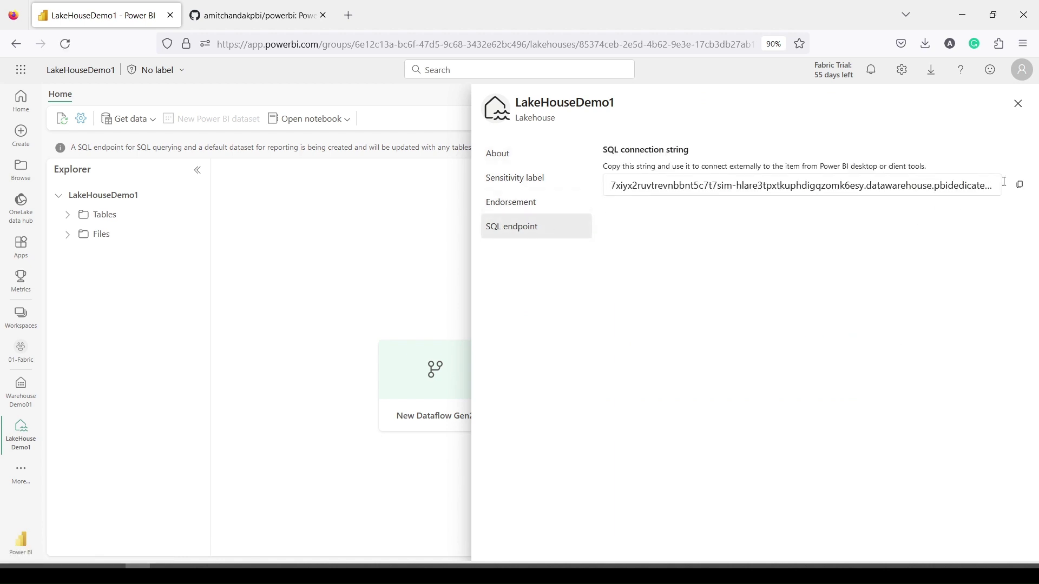
left_click(1020, 185)
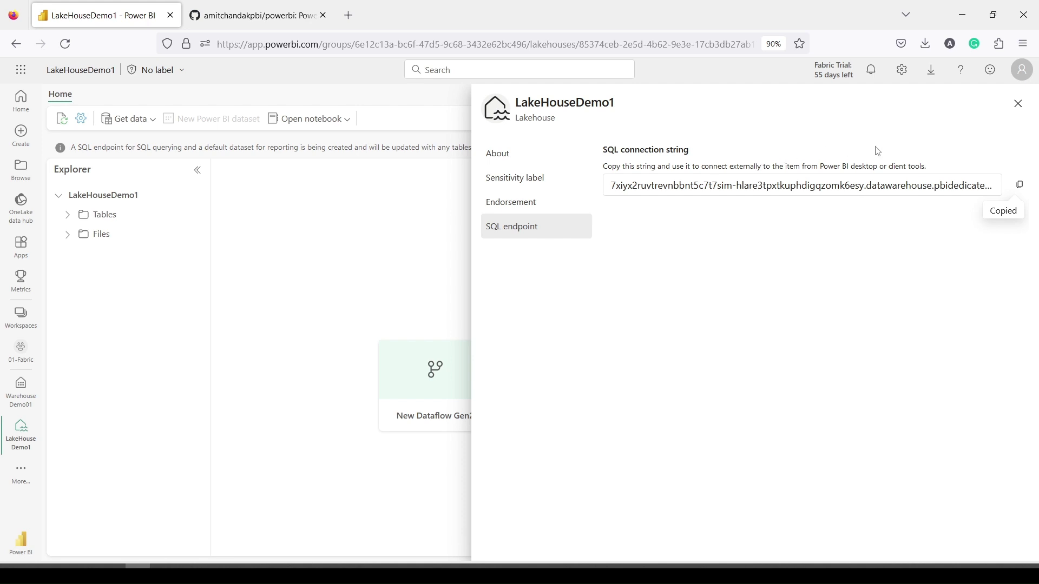
left_click(1024, 113)
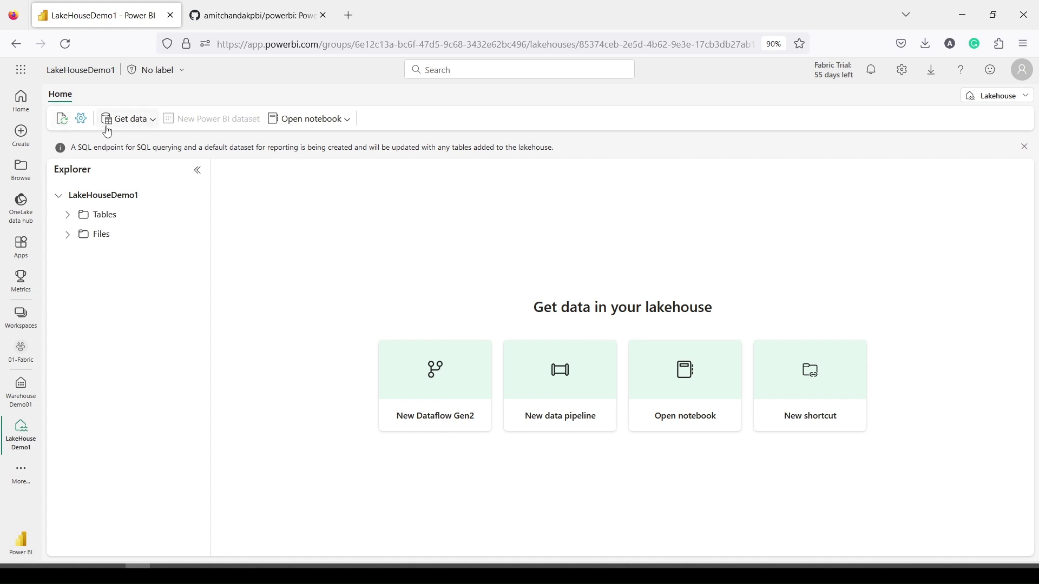
- Review the lakehouse's data-loading options, the internal and external sources for a new shortcut, and the notebook options
left_click(142, 127)
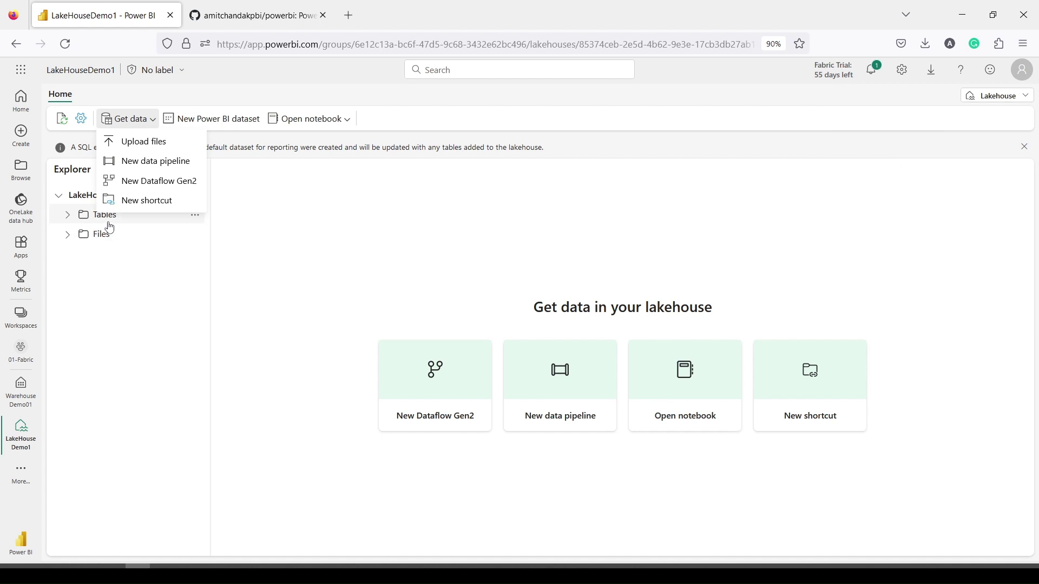
left_click(133, 206)
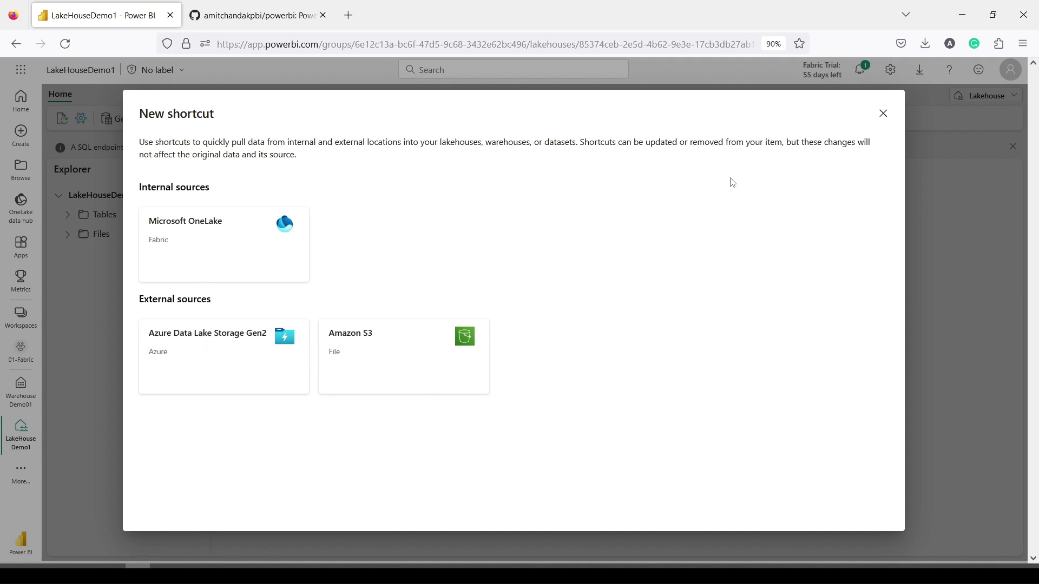
left_click(884, 115)
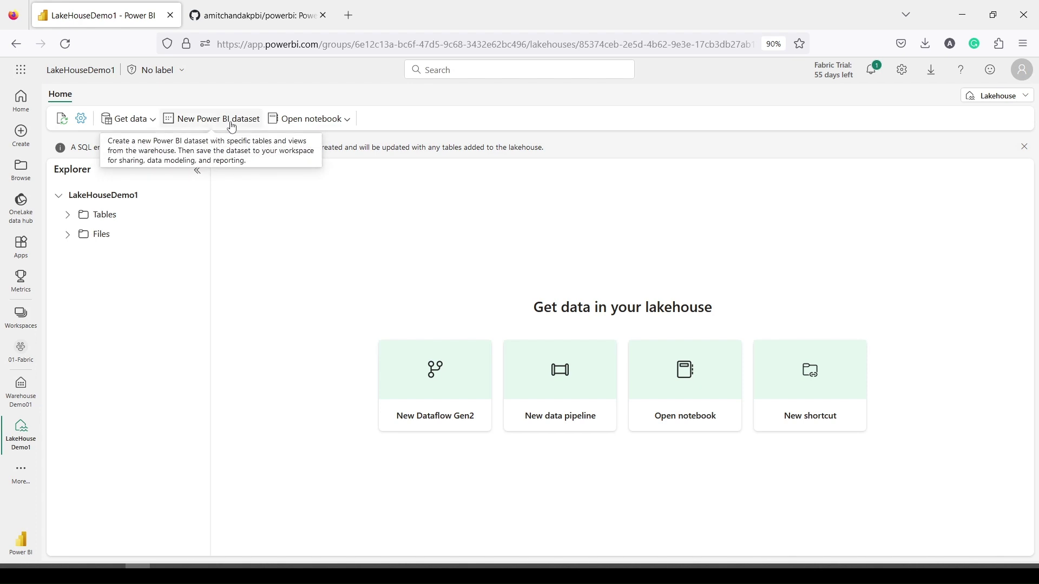
left_click(351, 121)
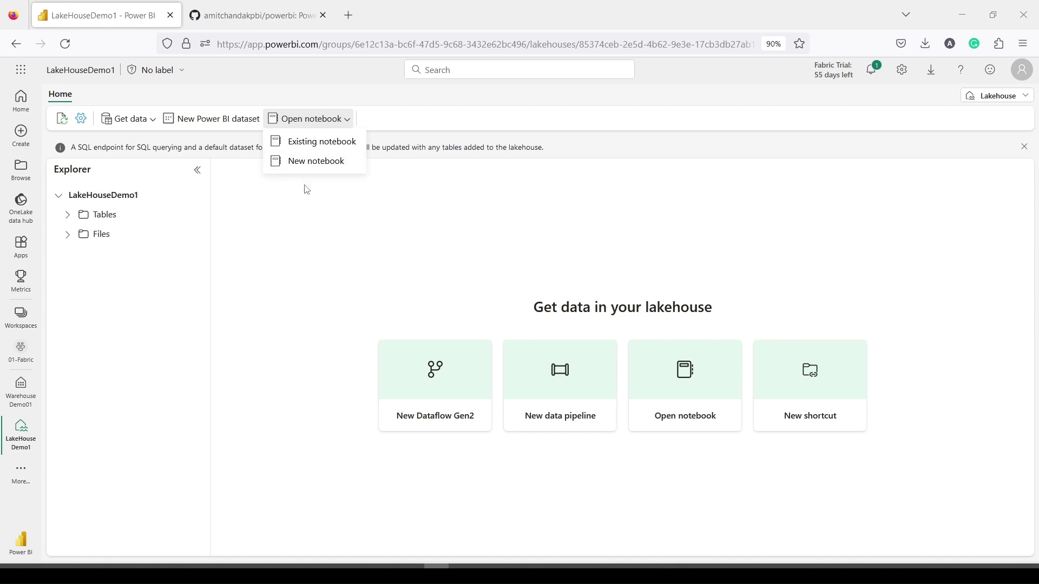
left_click(310, 217)
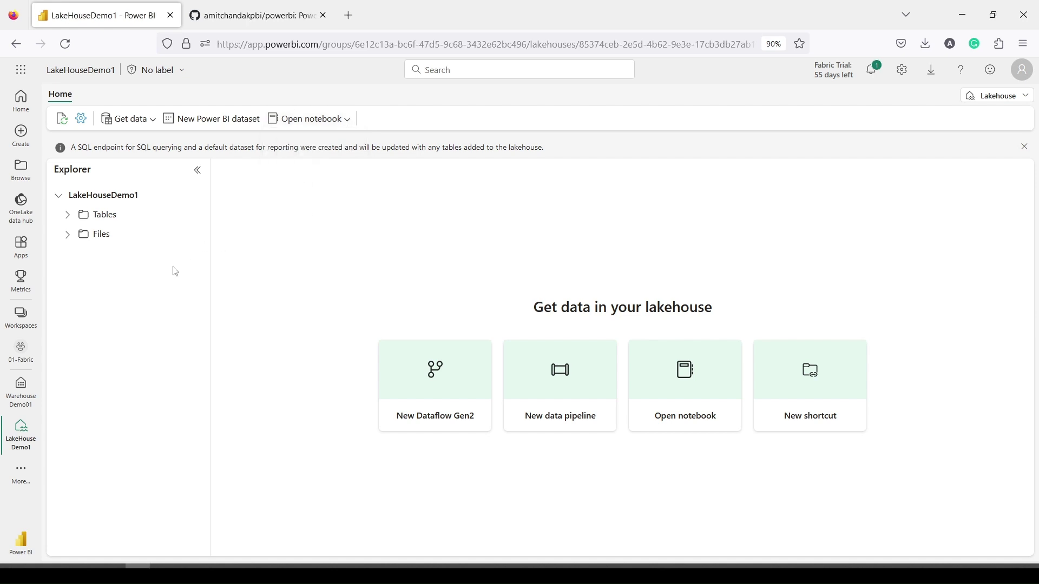
- Open the WarehouseDemo01 warehouse from the 01-Fabric workspace, check its data-loading options and start a new blank SQL query
left_click(19, 362)
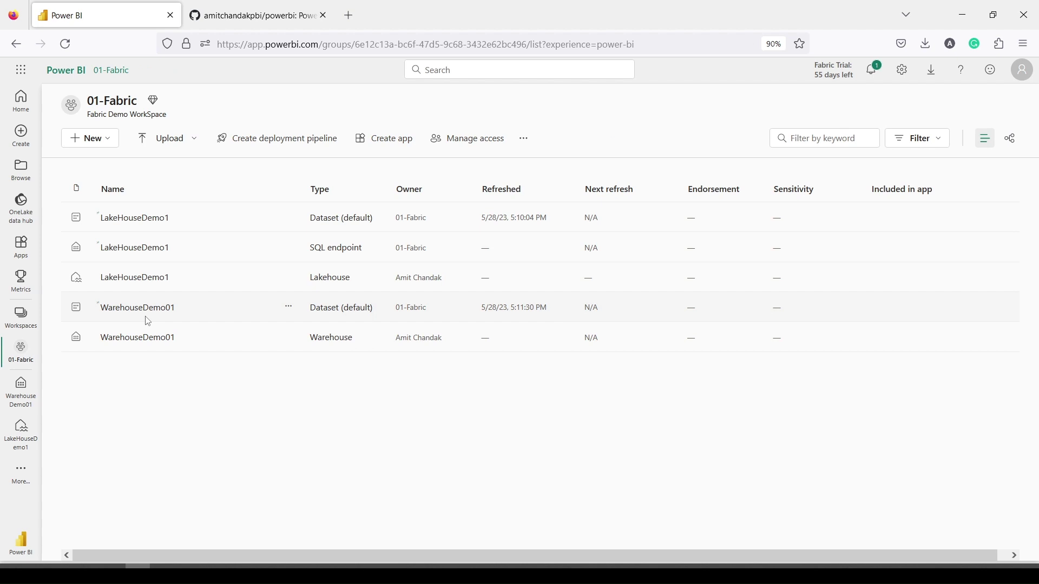
left_click(130, 339)
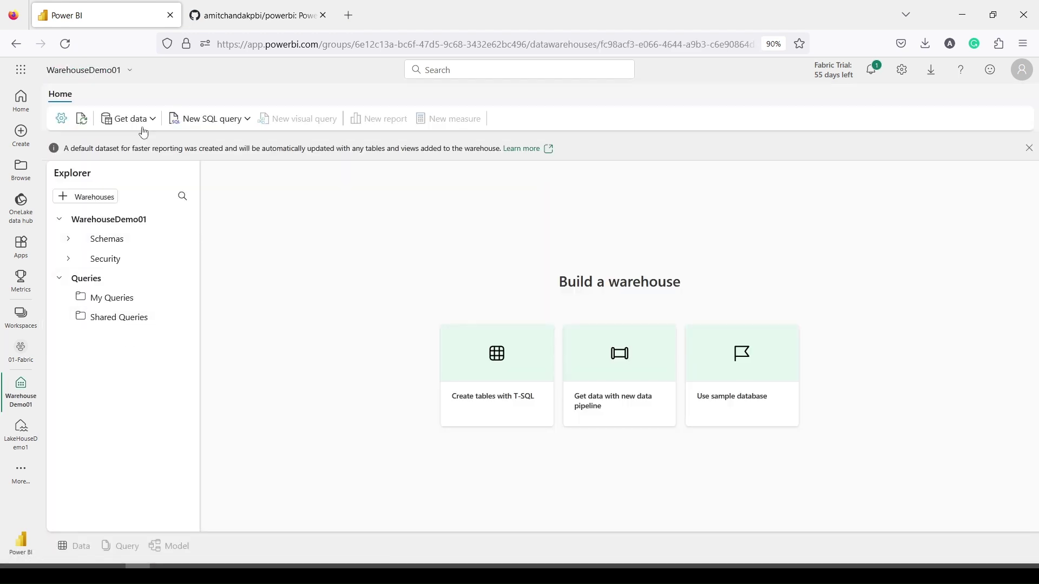
left_click(147, 122)
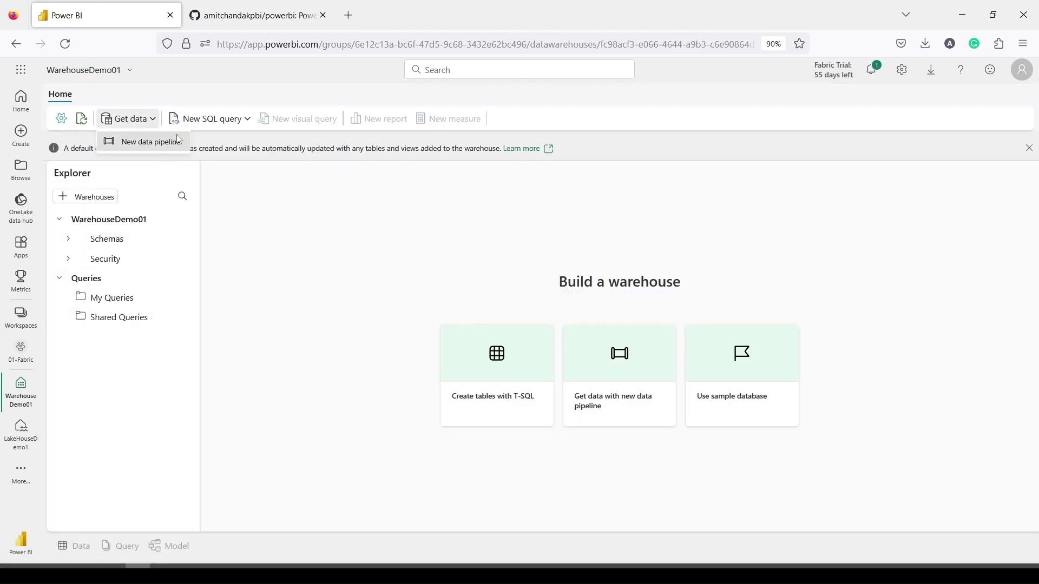
left_click(208, 121)
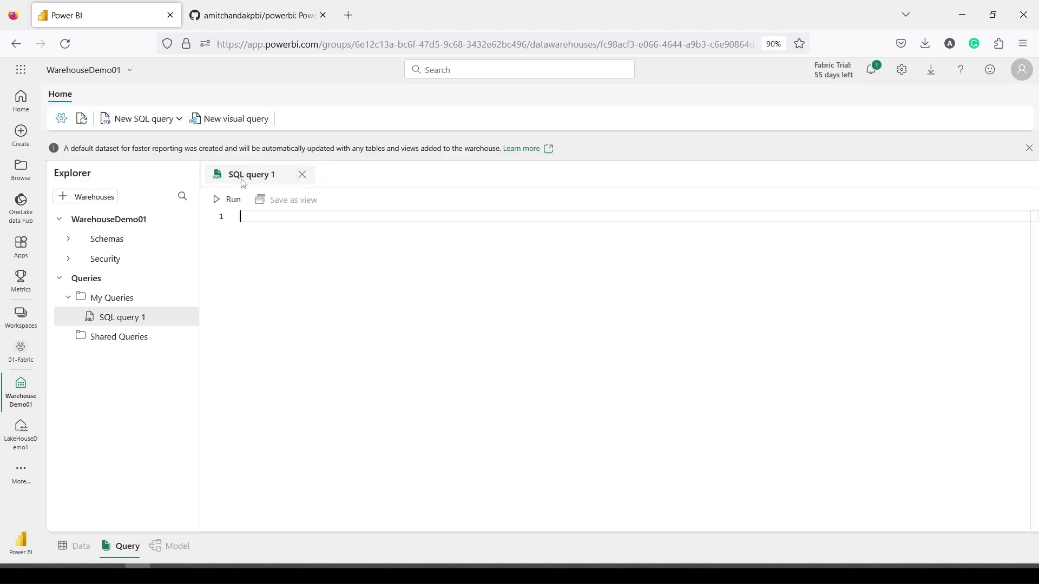